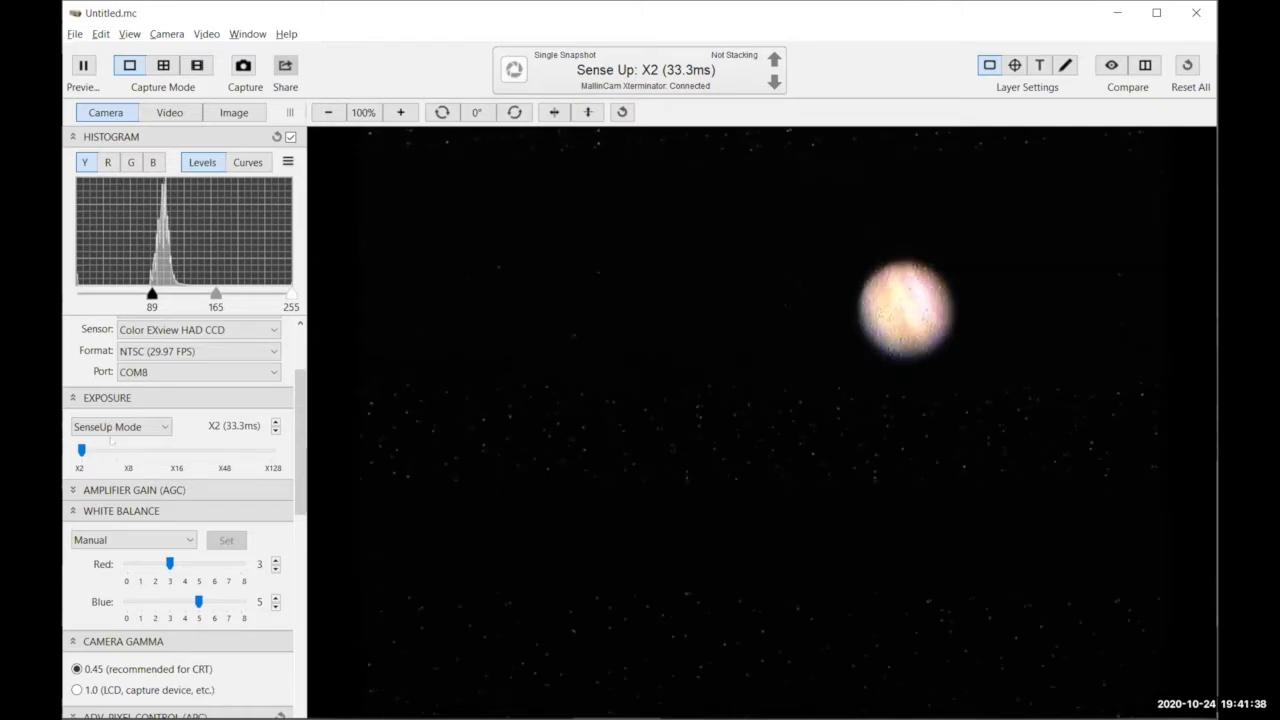
Step: Switch the camera exposure to Video Mode for comparison, and return it to SenseUp Mode at X2
left_click(116, 429)
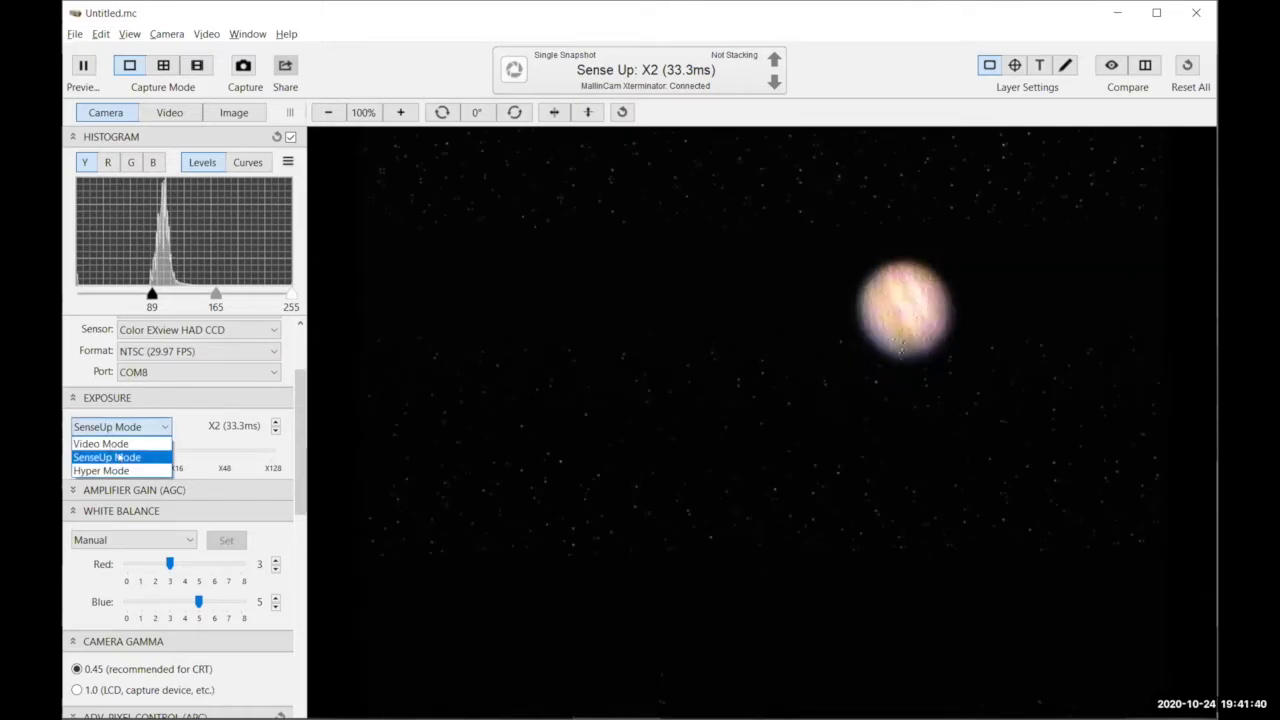
left_click(100, 443)
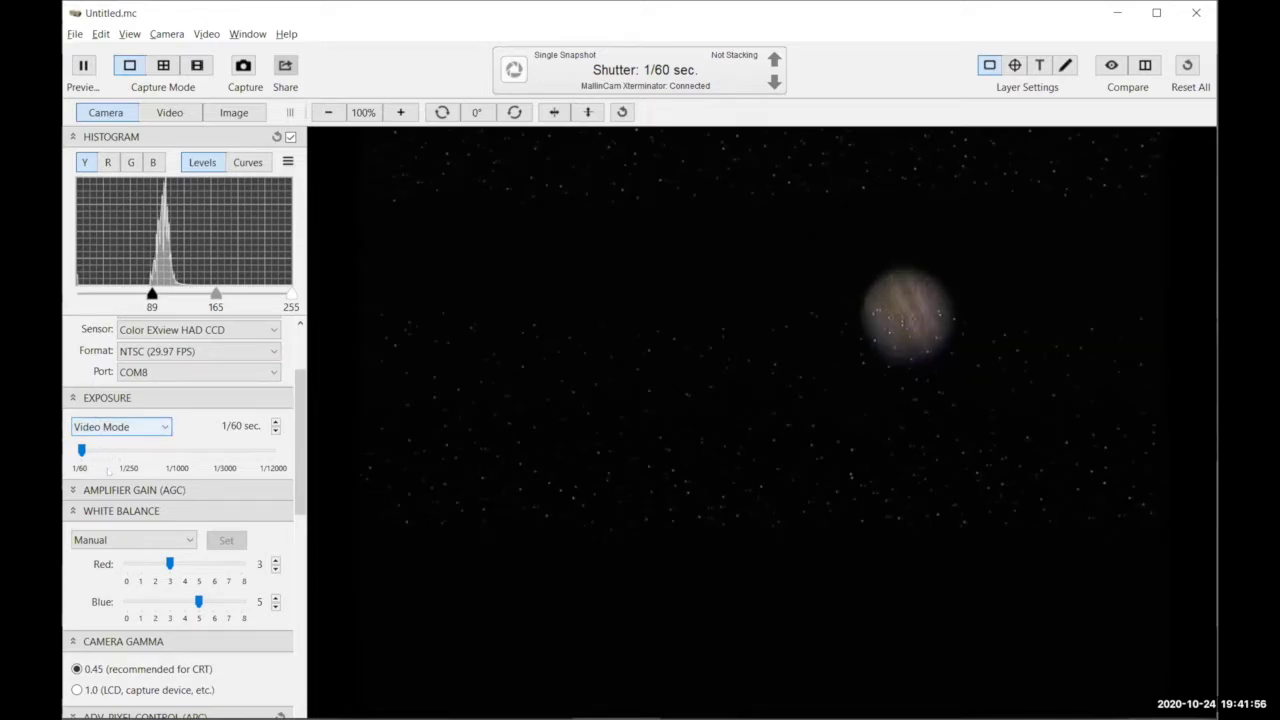
left_click(120, 427)
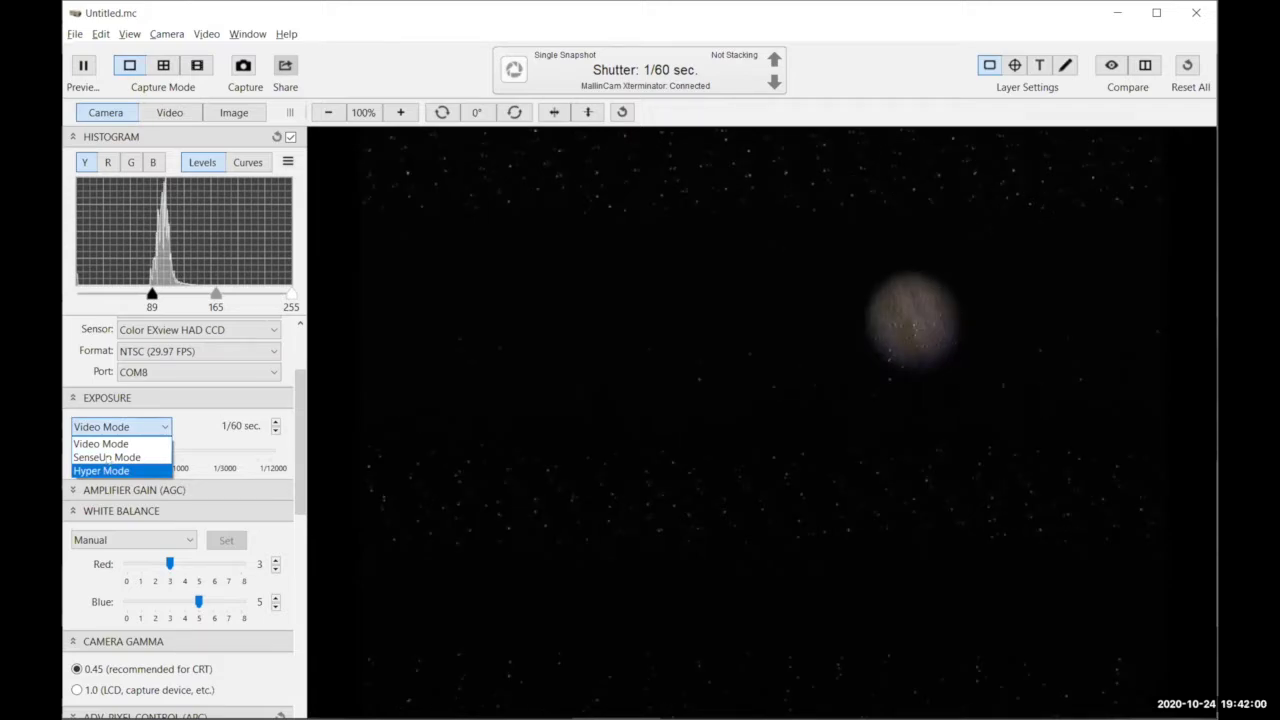
key("Up")
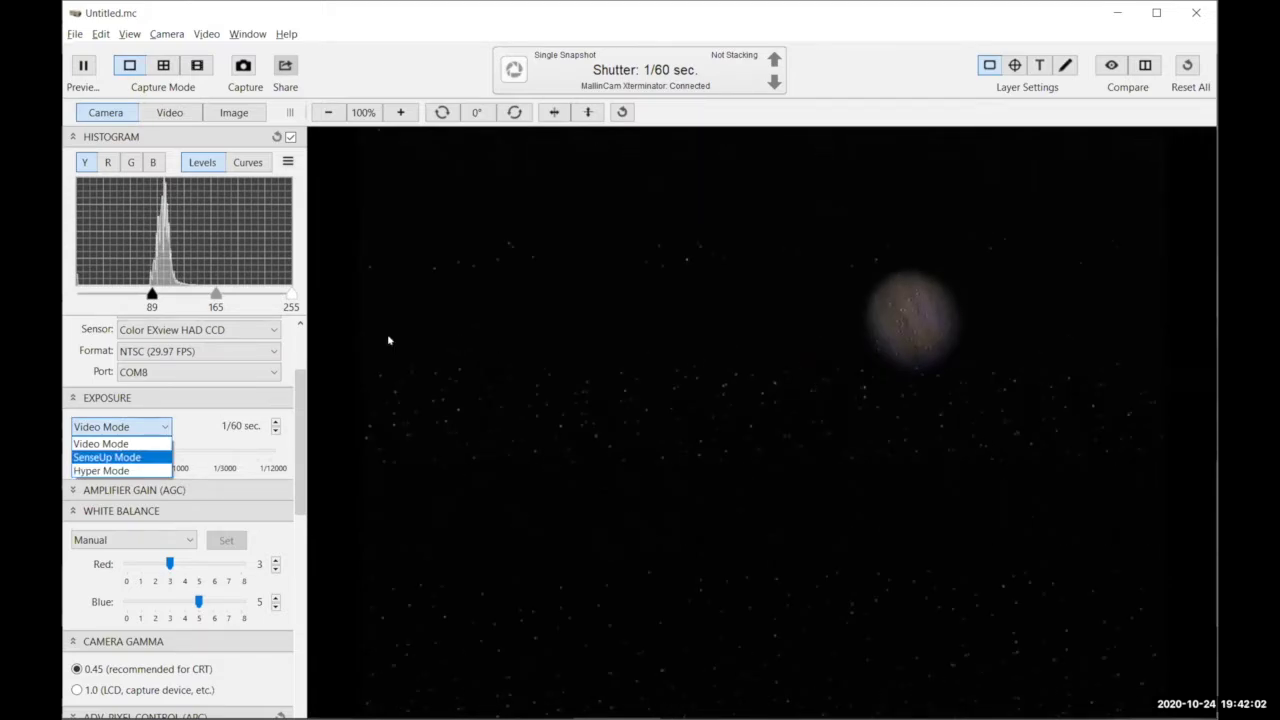
key("Return")
left_click(389, 341)
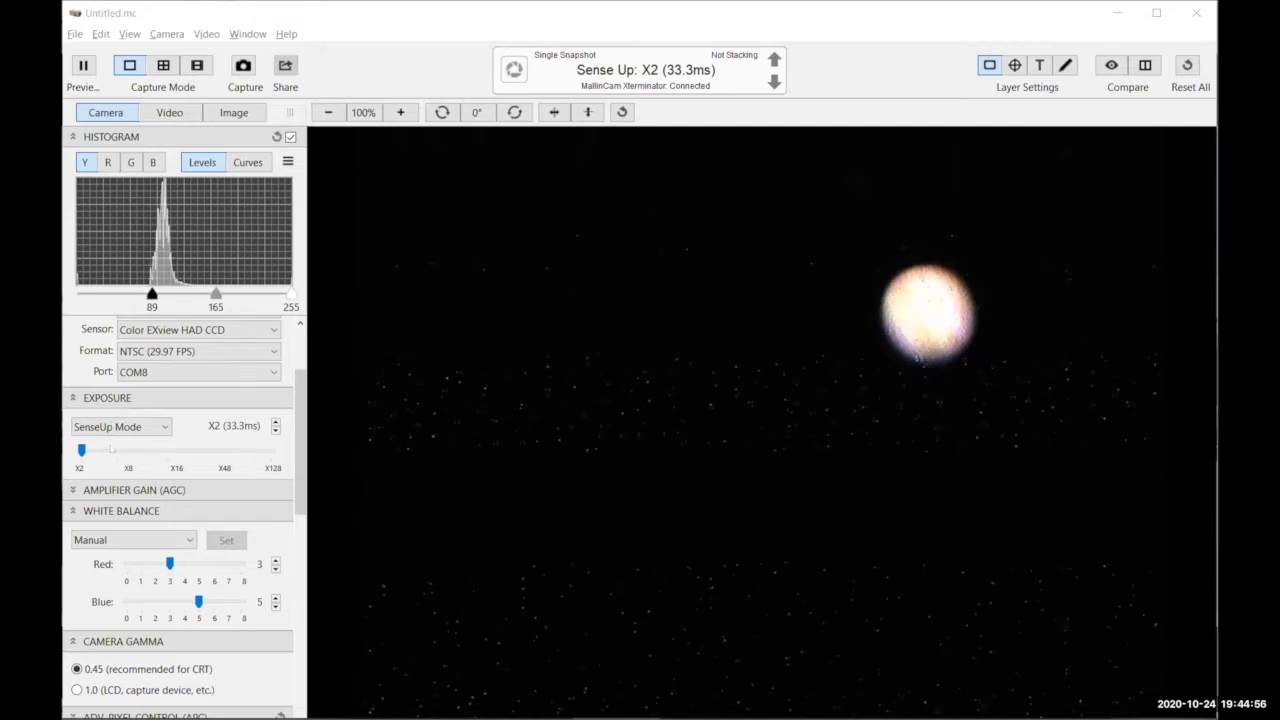
Step: Change the exposure to Video Mode, try a 1/100 sec. shutter, and restore 1/60 sec
key("Up")
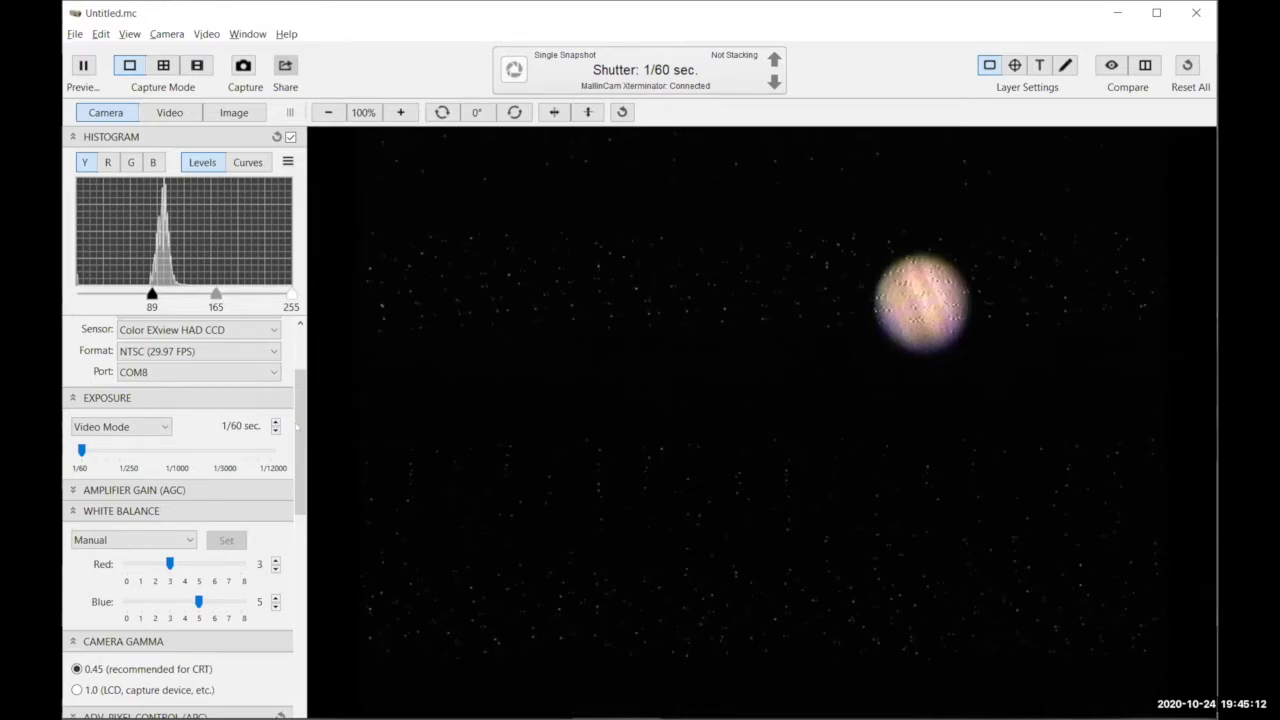
key("Right")
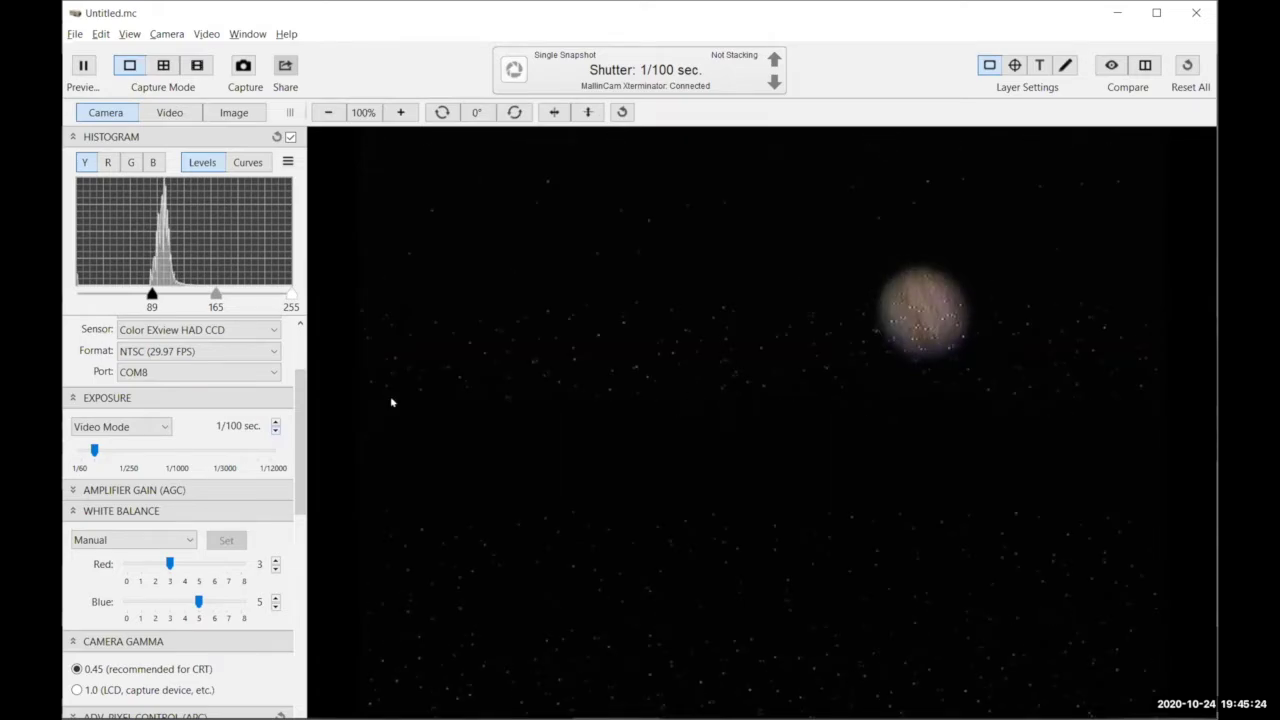
key("Left")
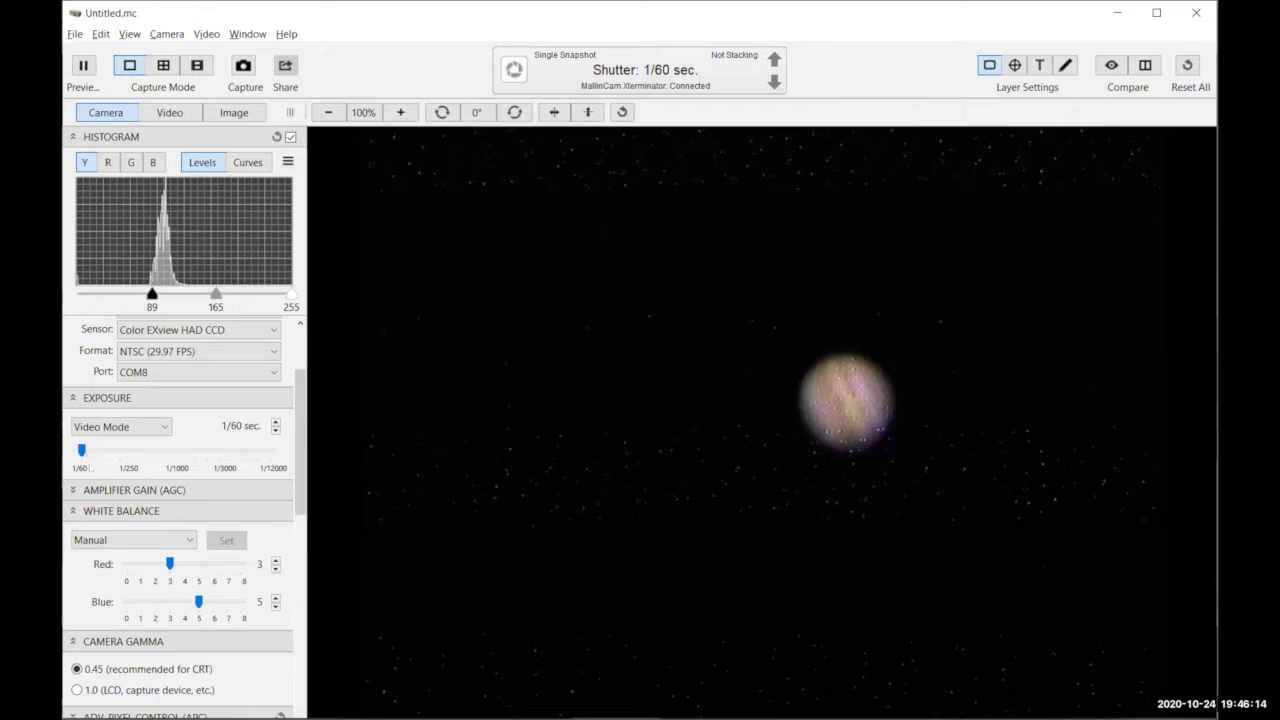
Step: Change the exposure to SenseUp Mode and raise it to X12 (200ms)
left_click(110, 426)
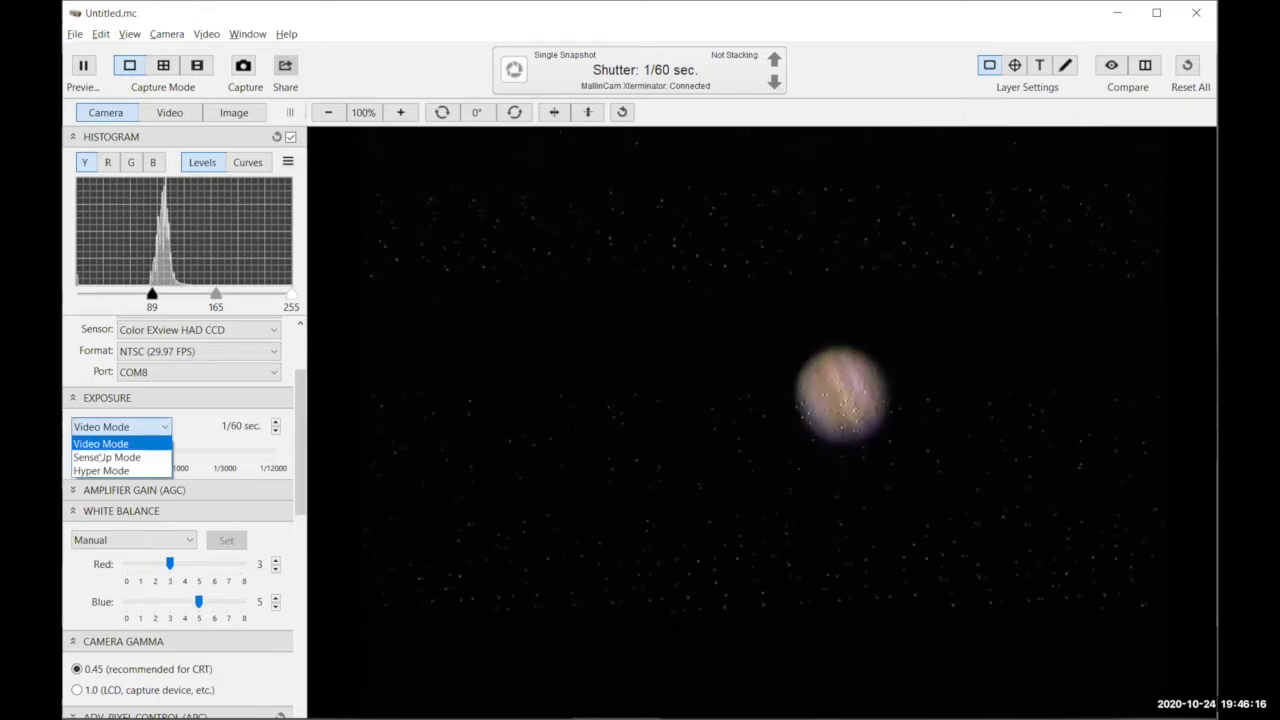
left_click(138, 457)
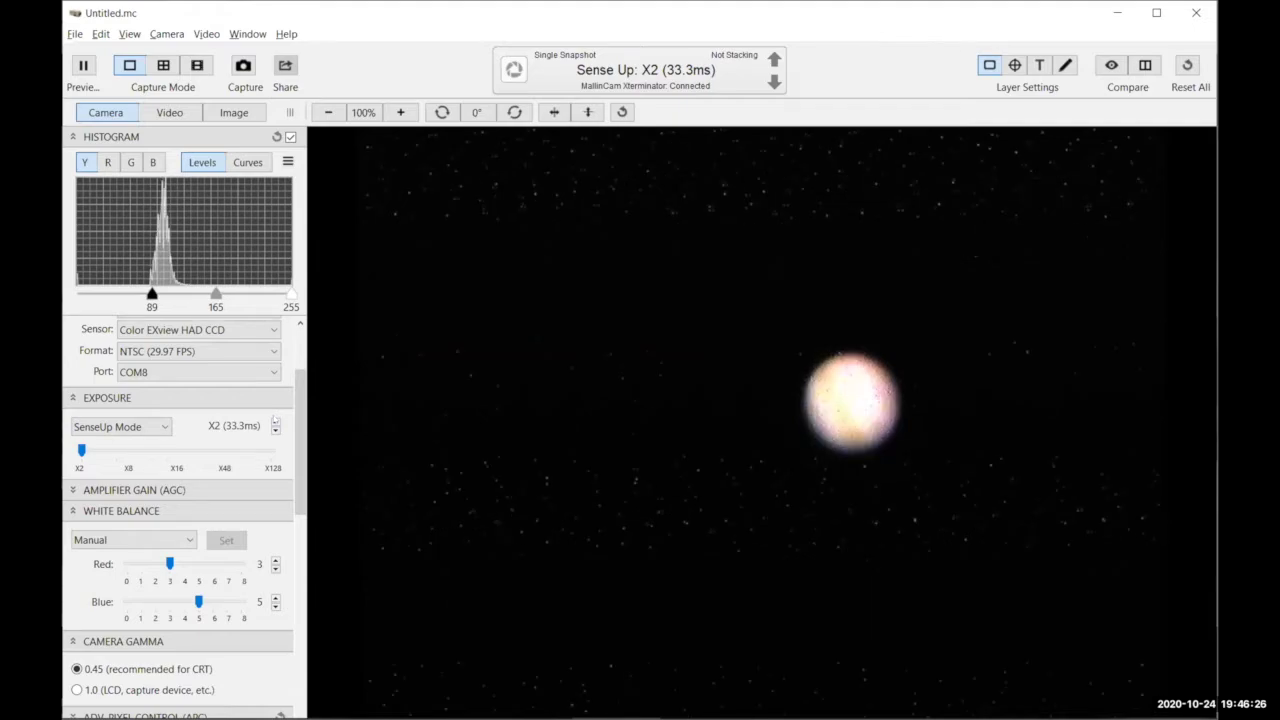
left_click(276, 421)
left_click(276, 421)
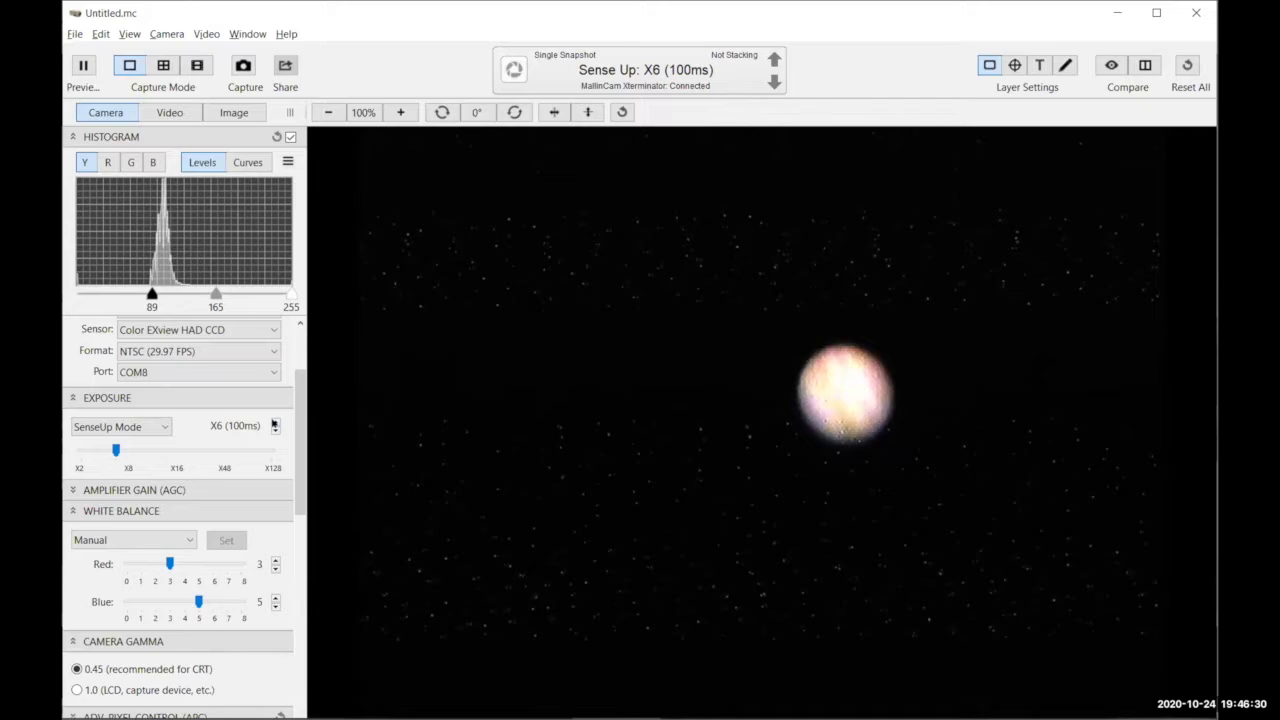
left_click(276, 421)
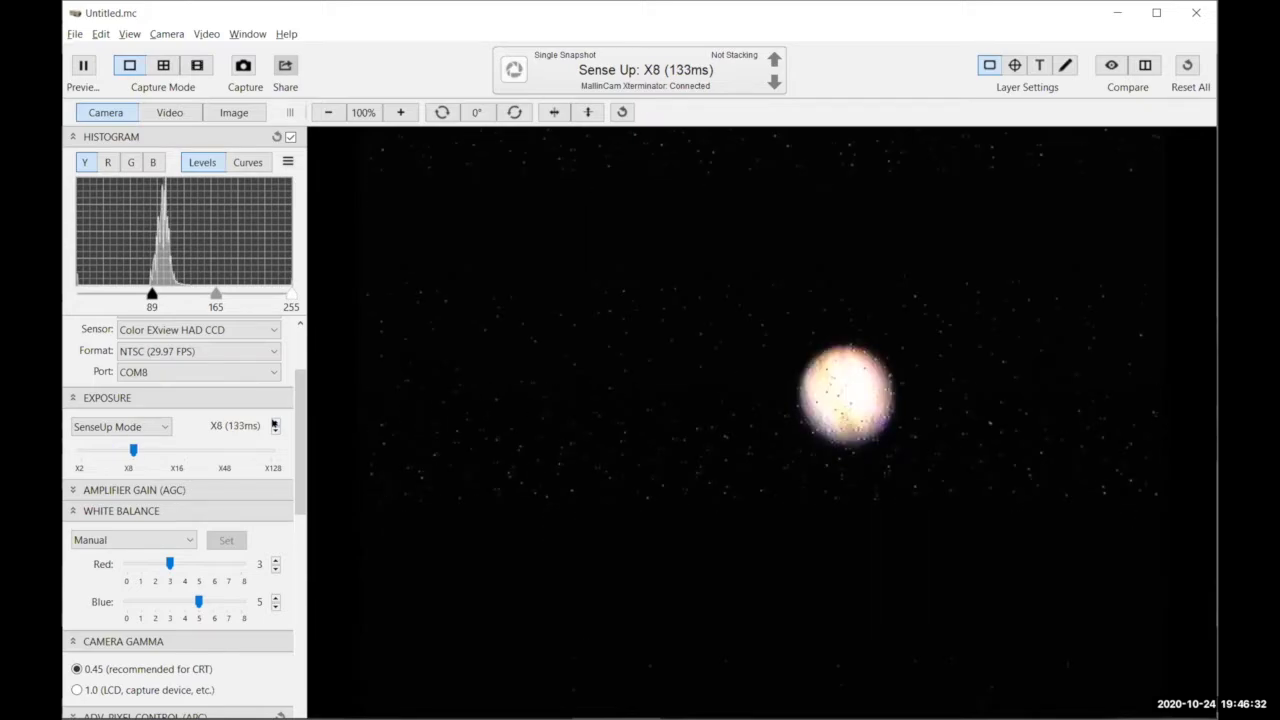
left_click(277, 422)
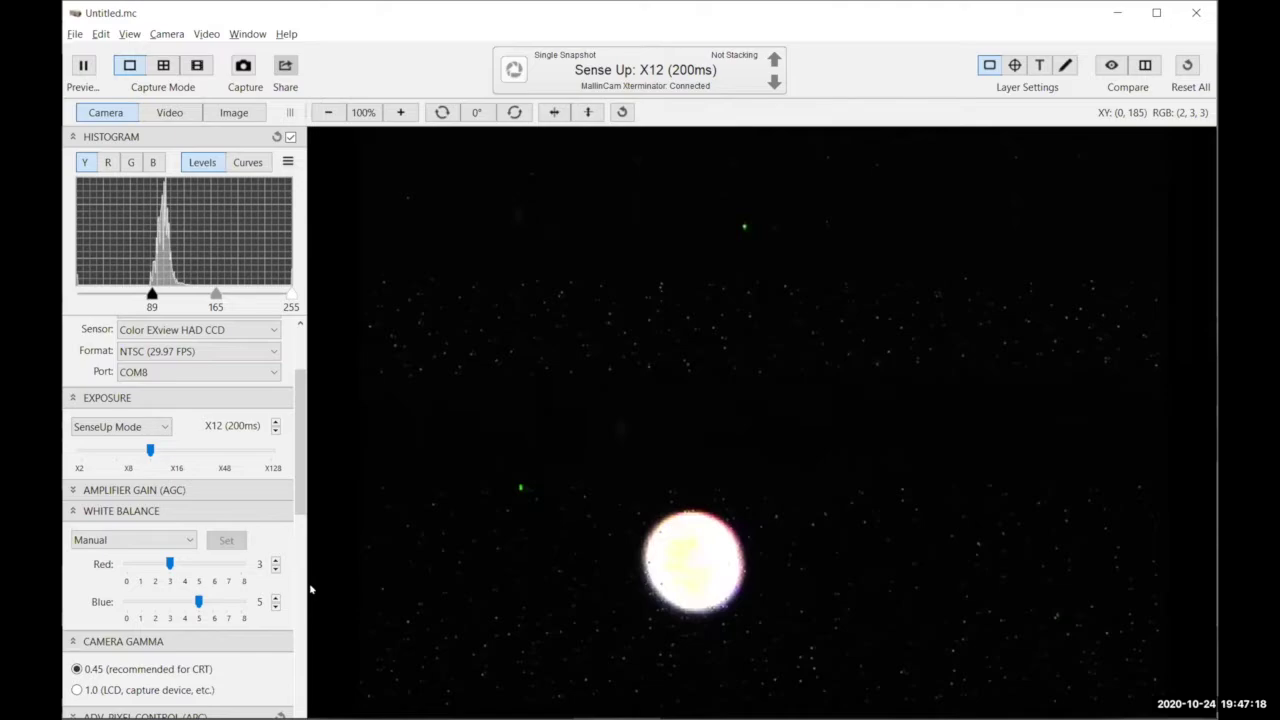
Step: Reduce the camera output zoom to 0 to widen the field around the planet
scroll(306, 652, "down", 1)
scroll(196, 641, "down", 3)
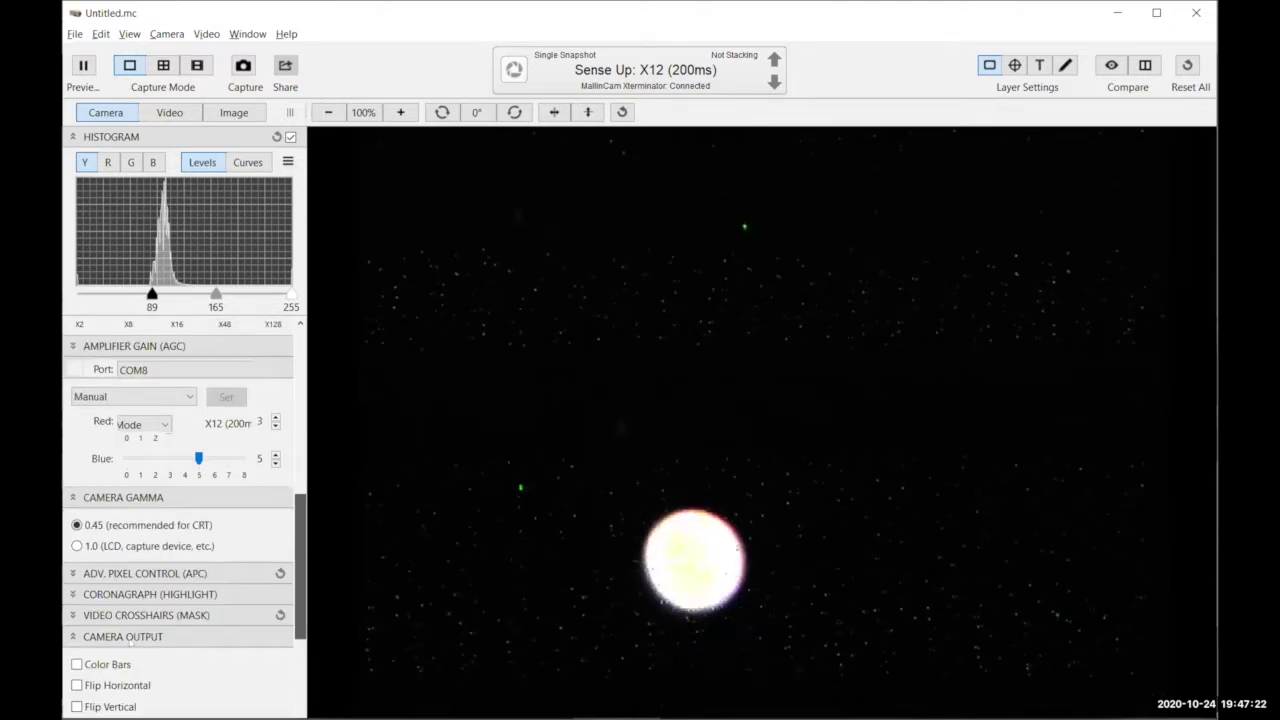
scroll(130, 643, "down", 2)
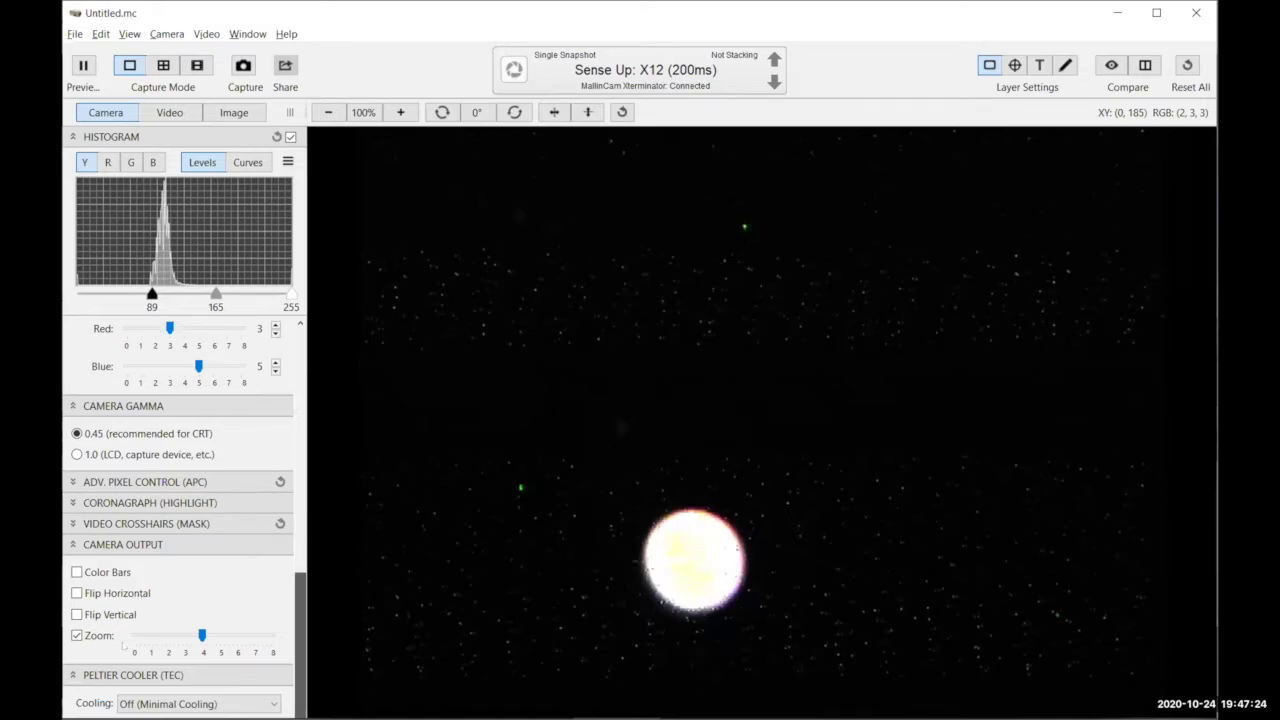
scroll(122, 646, "down", 2)
scroll(122, 646, "down", 2)
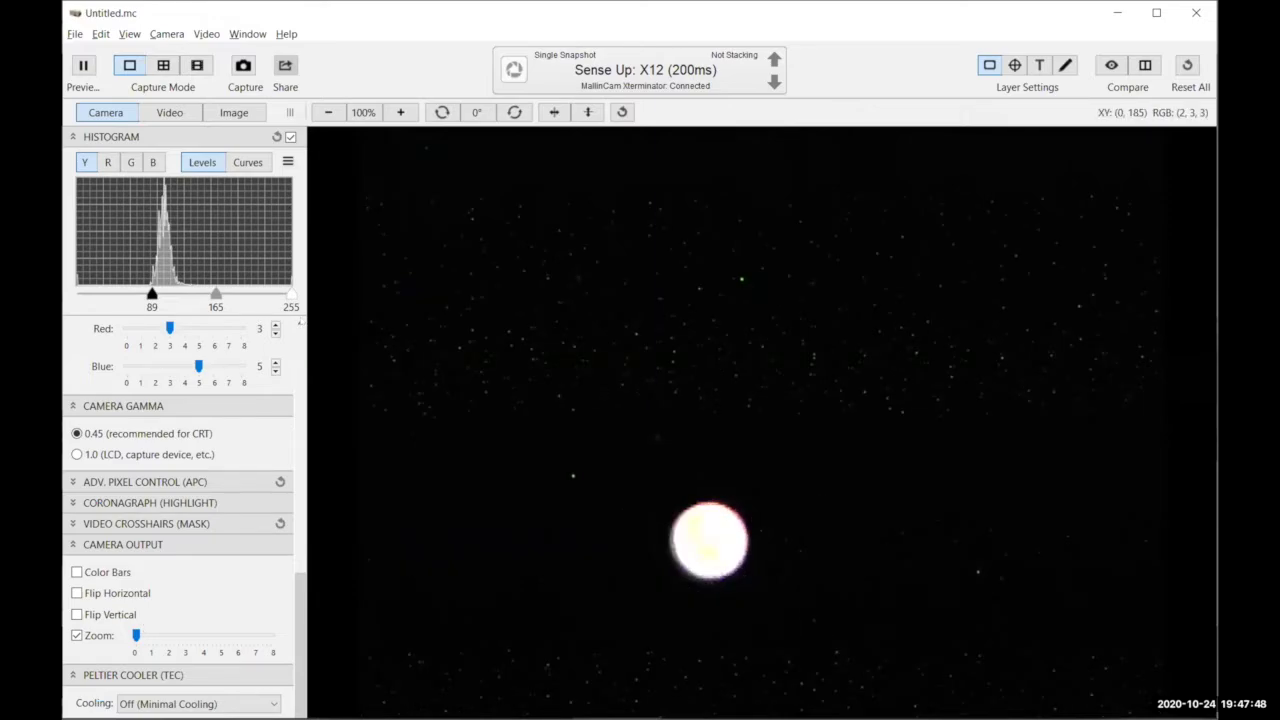
left_click(300, 322)
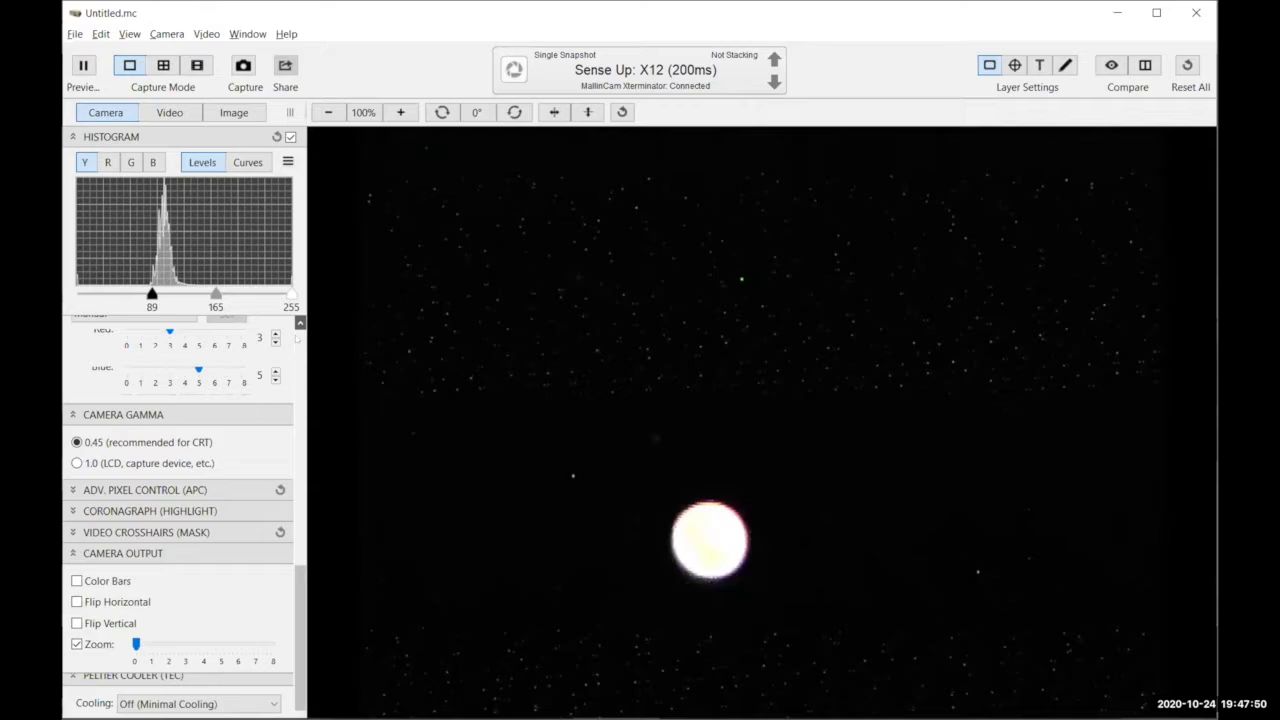
scroll(297, 338, "up", 1)
scroll(296, 338, "up", 2)
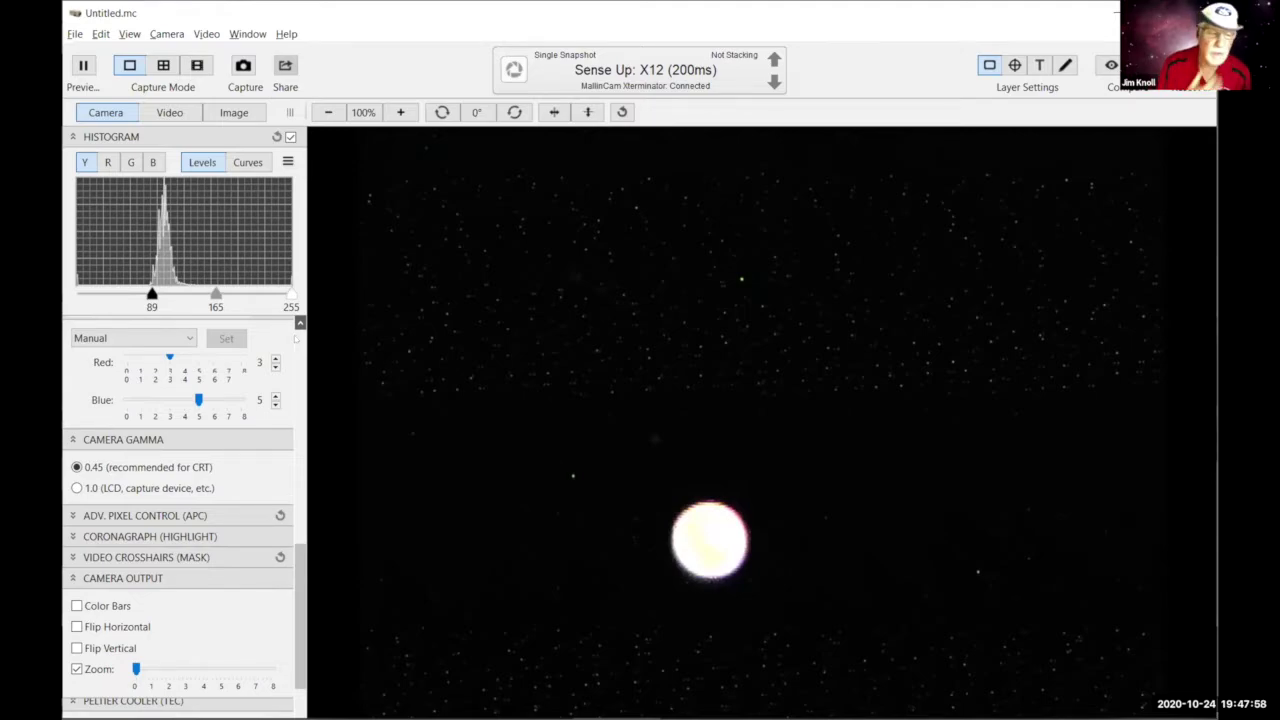
scroll(296, 338, "up", 8)
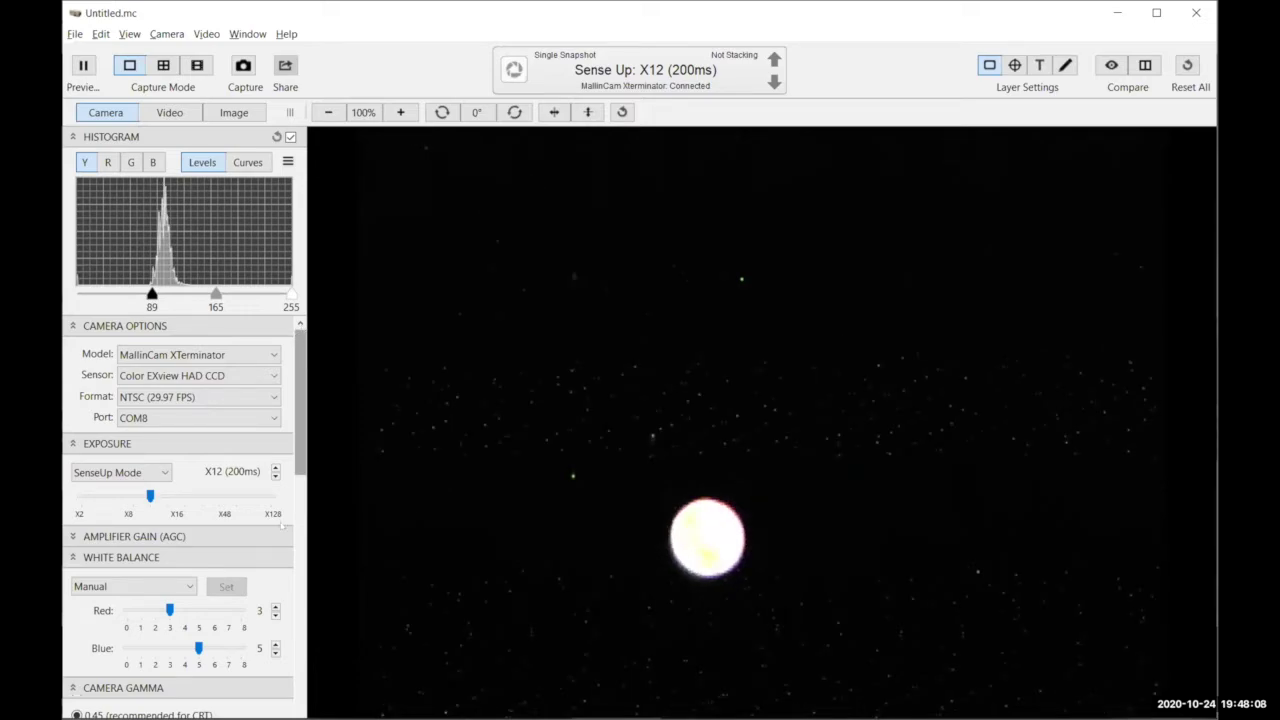
Step: Raise the SenseUp exposure to X96 (1.60s) and show the live view in full screen
key("Right")
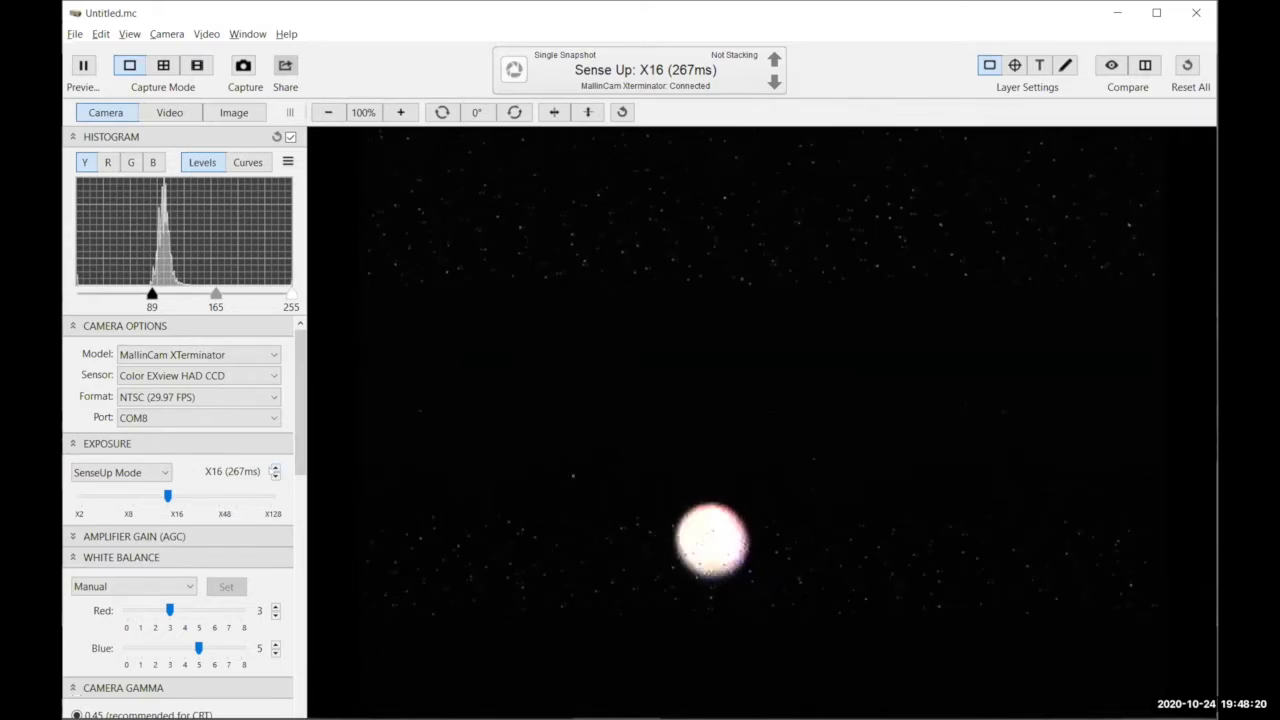
key("Right")
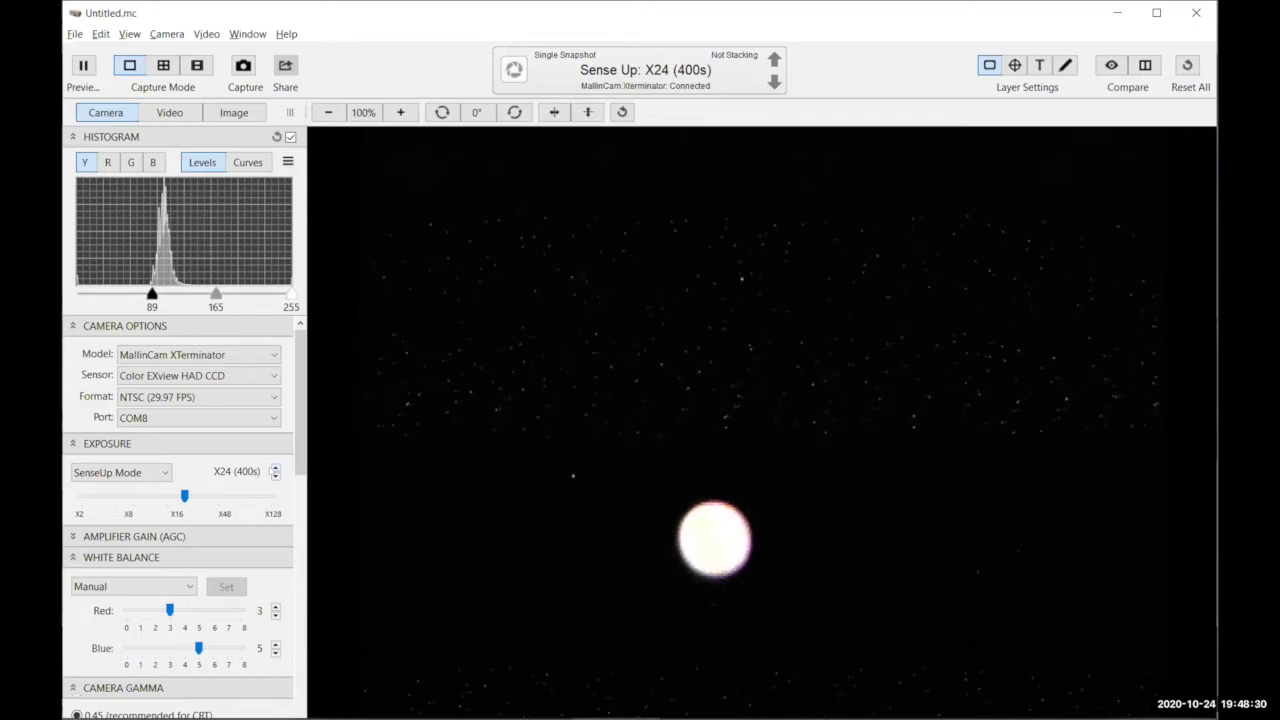
left_click_drag(184, 496, 253, 496)
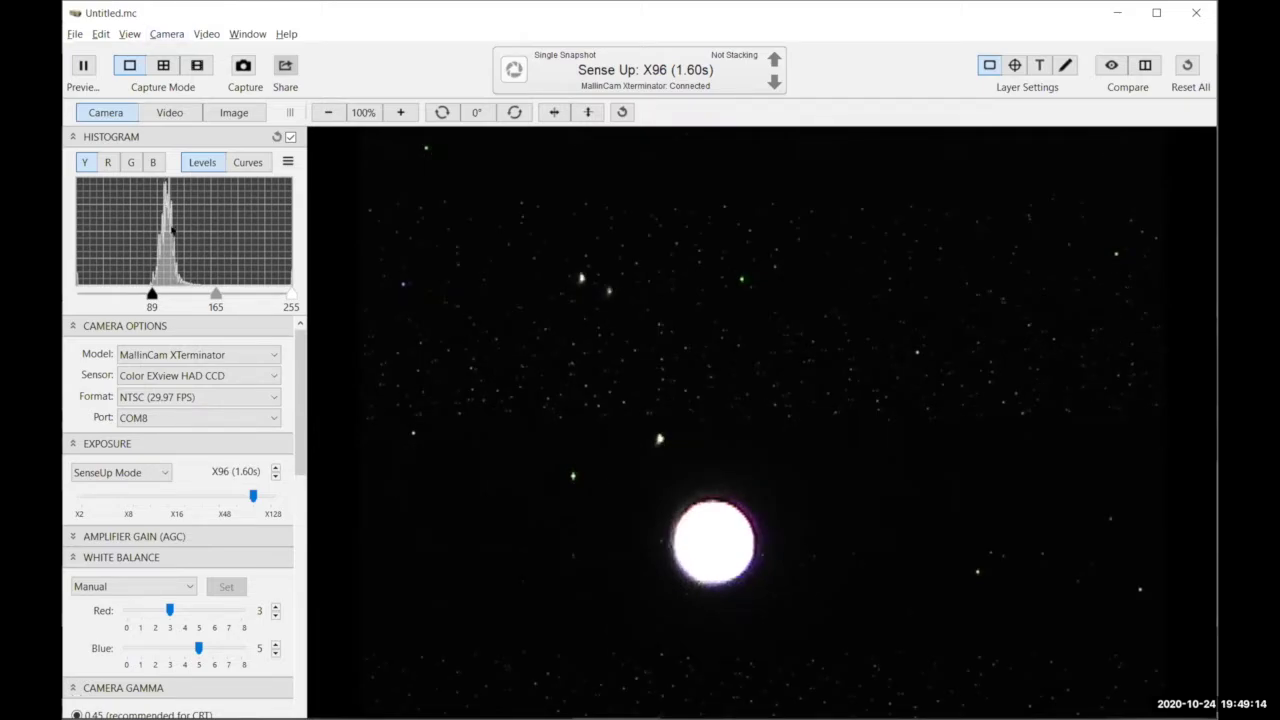
left_click(130, 34)
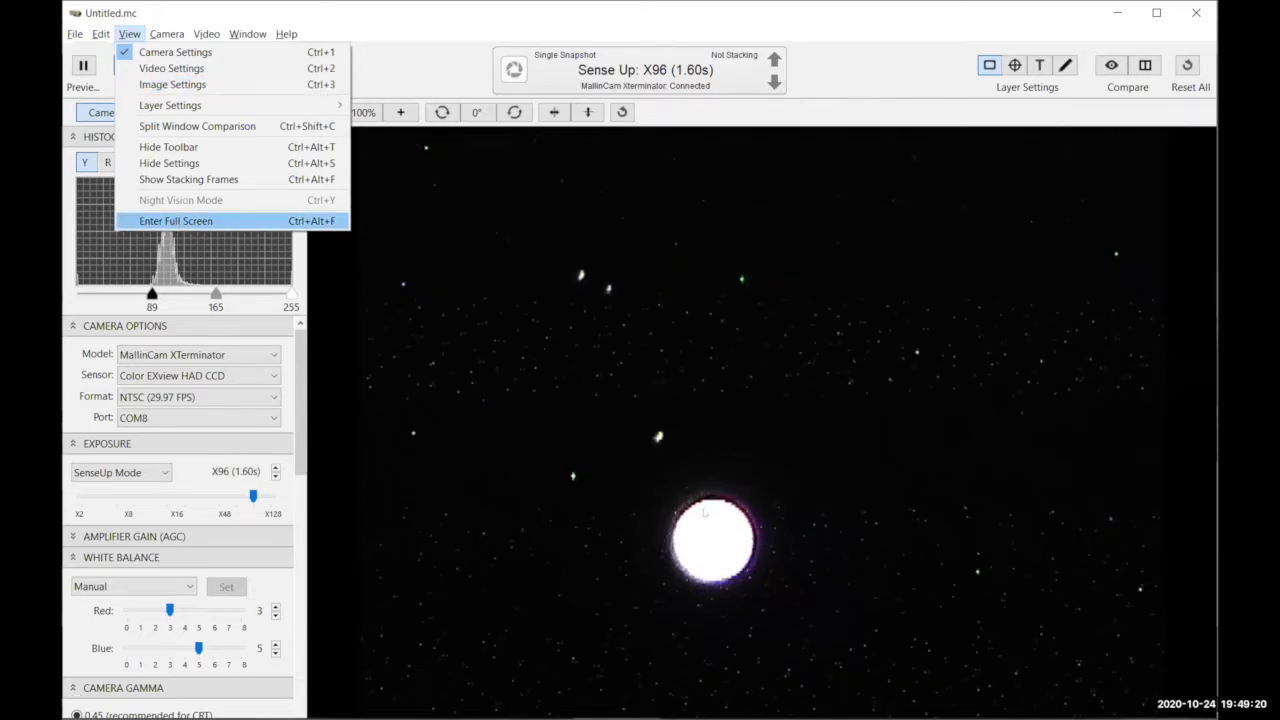
key("Return")
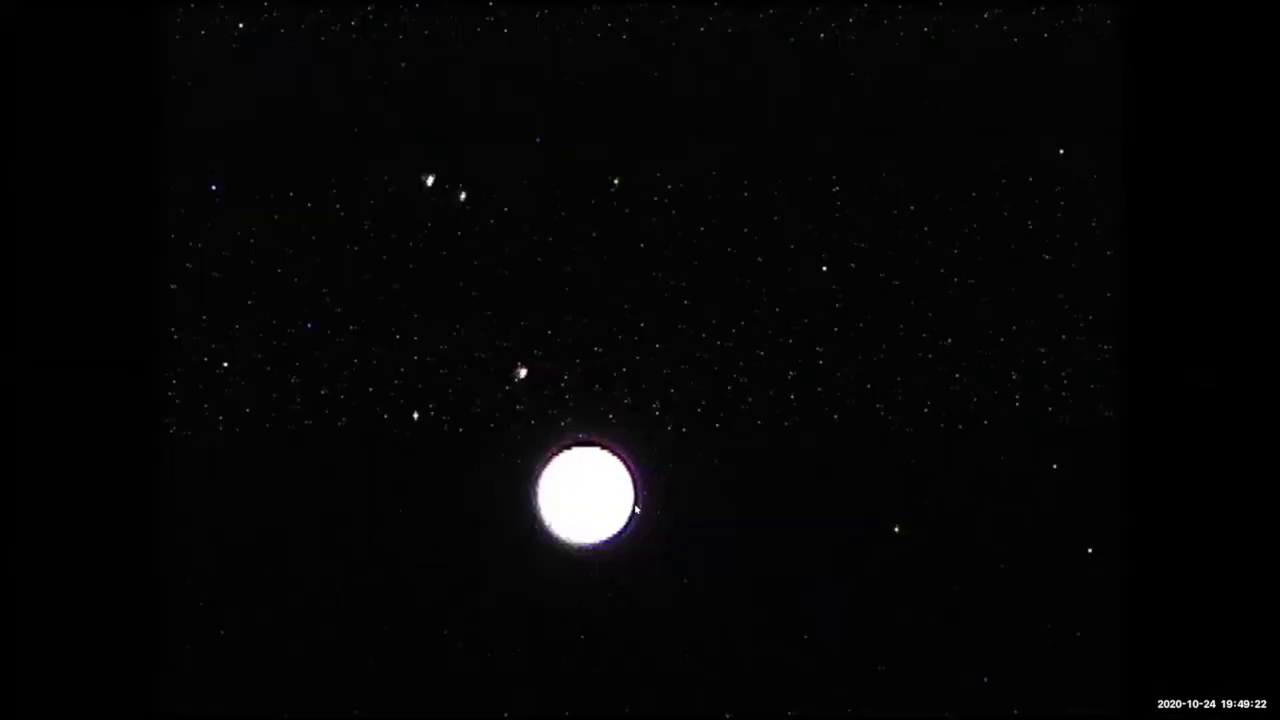
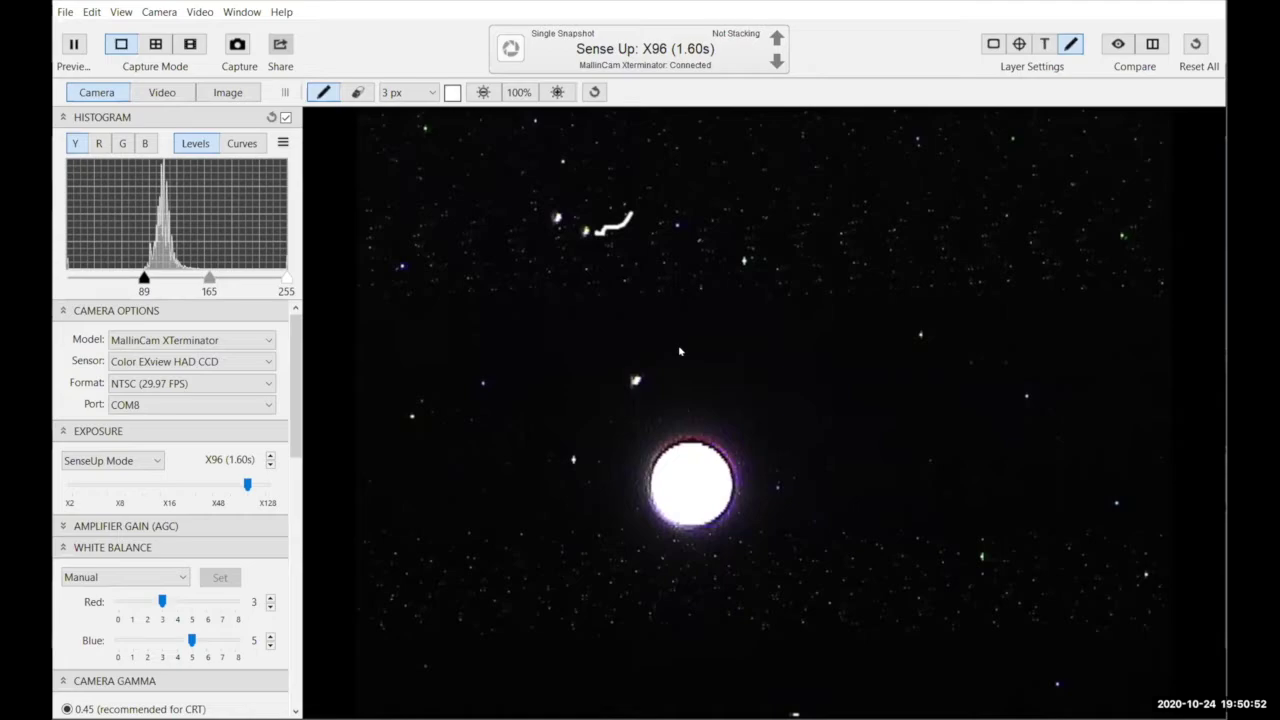
Step: Draw a white 3 px freehand arrow pointing at the moon just above the planet
left_click_drag(682, 352, 702, 341)
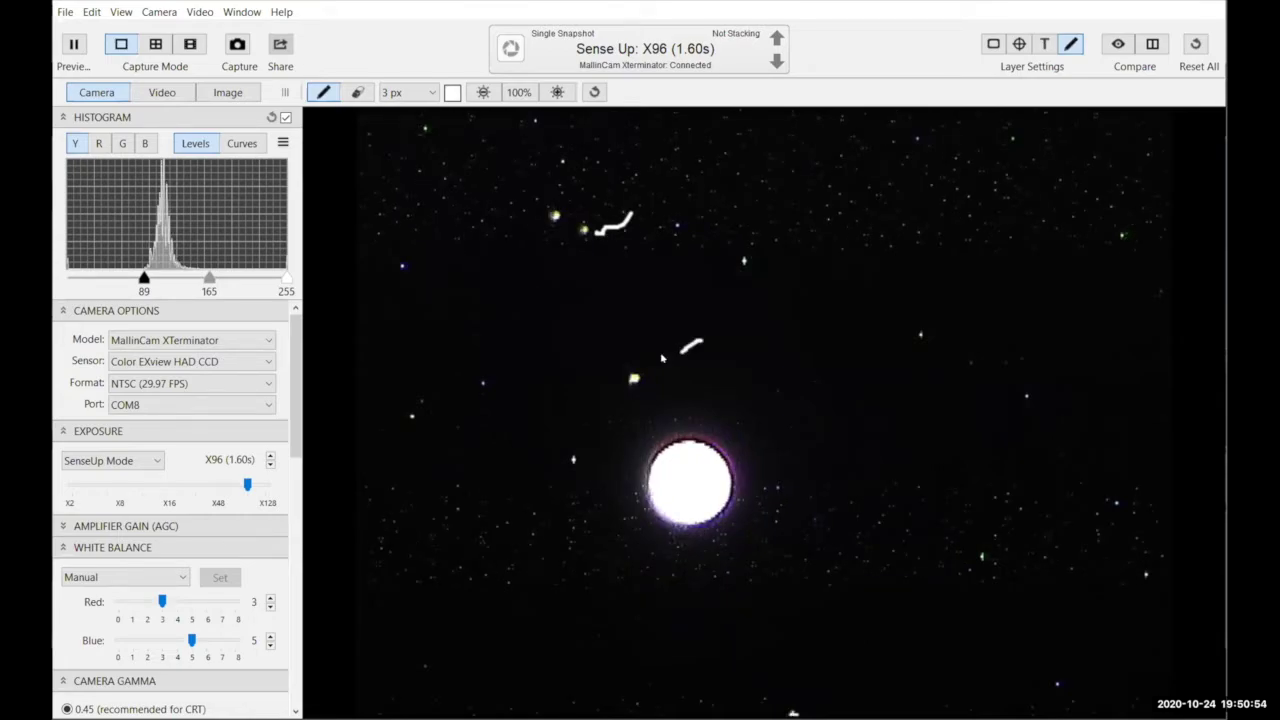
left_click_drag(681, 351, 657, 361)
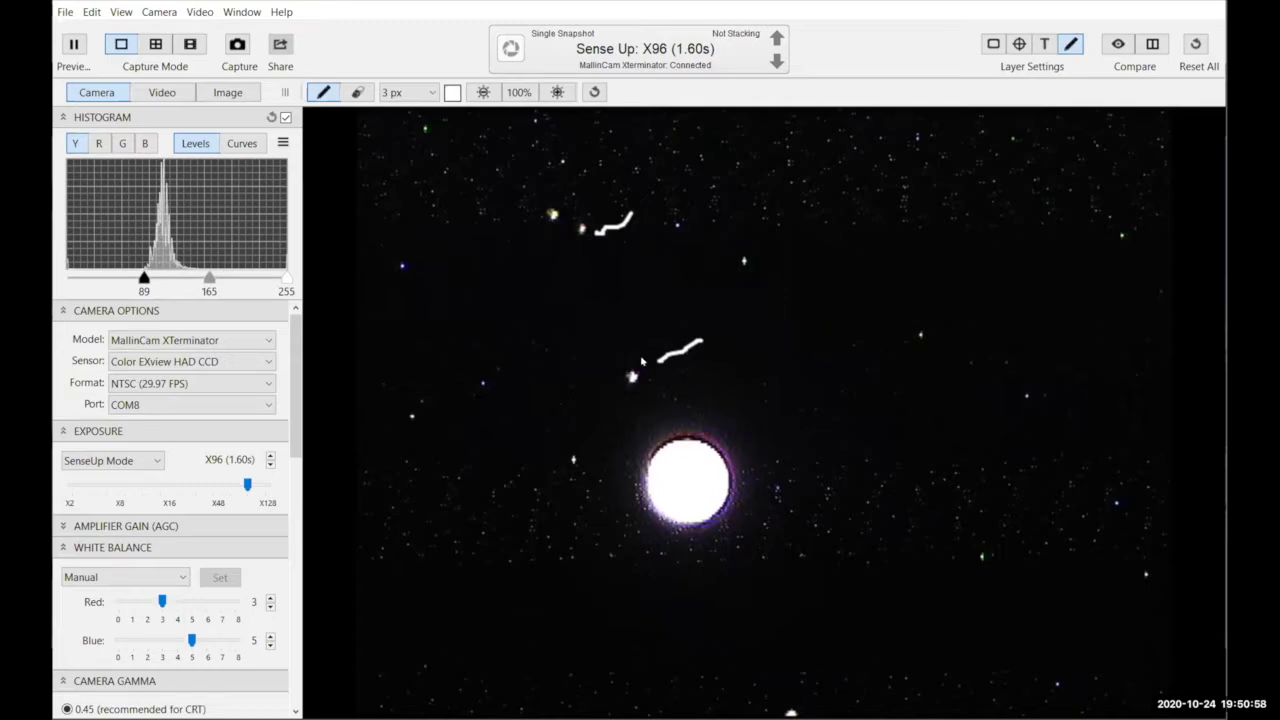
left_click_drag(645, 357, 657, 362)
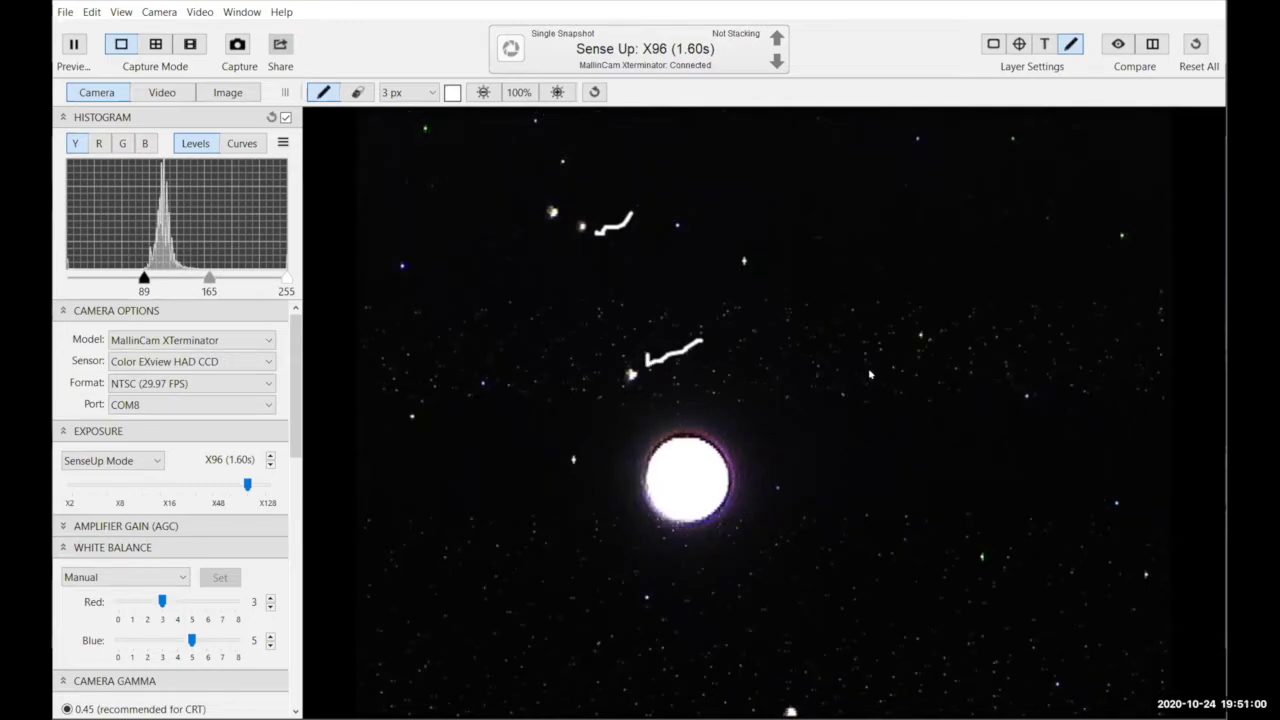
left_click_drag(655, 350, 662, 375)
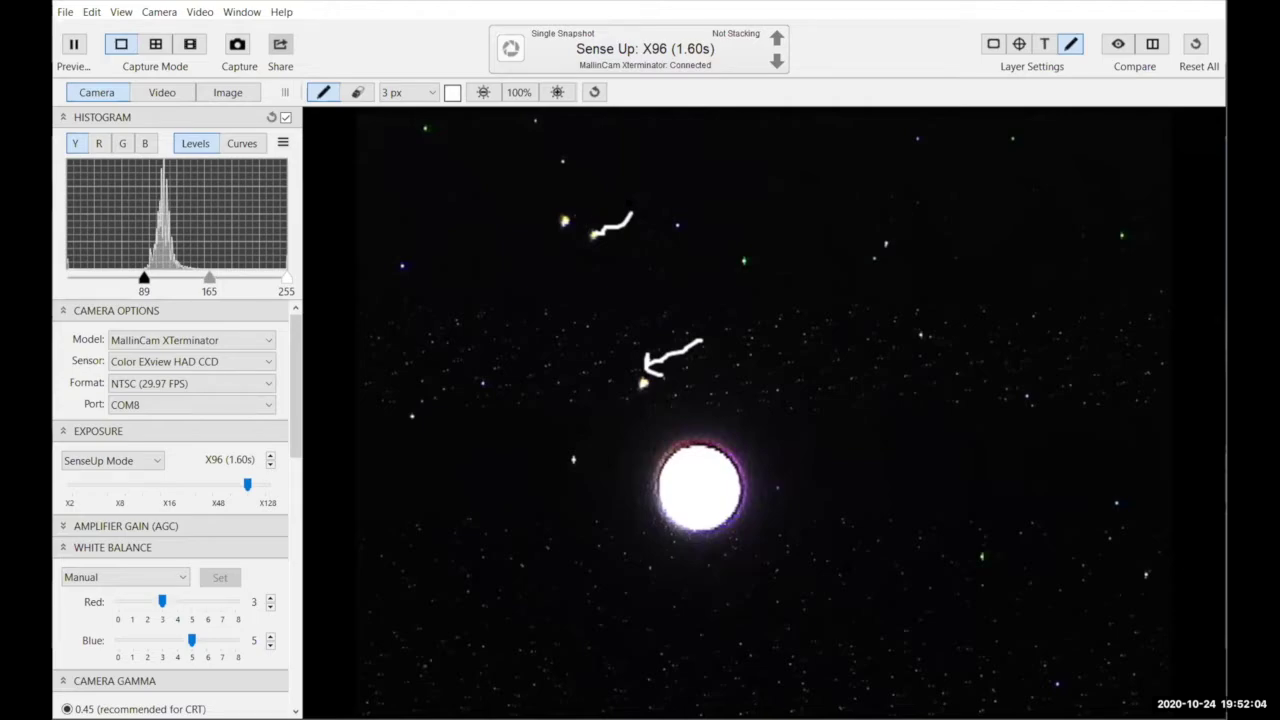
Step: Add a pen stroke beside the upper pair of moons, and extend the line leading away from the moon below the planet
left_click_drag(578, 213, 611, 210)
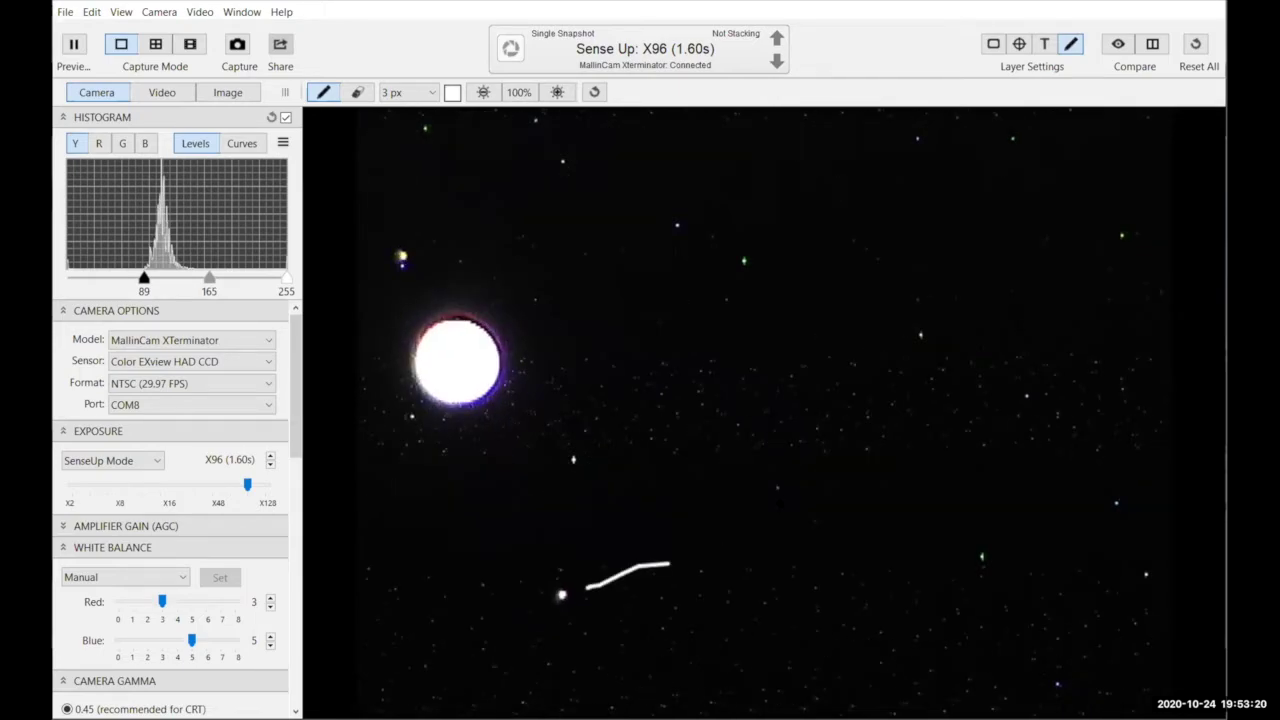
left_click_drag(668, 565, 785, 508)
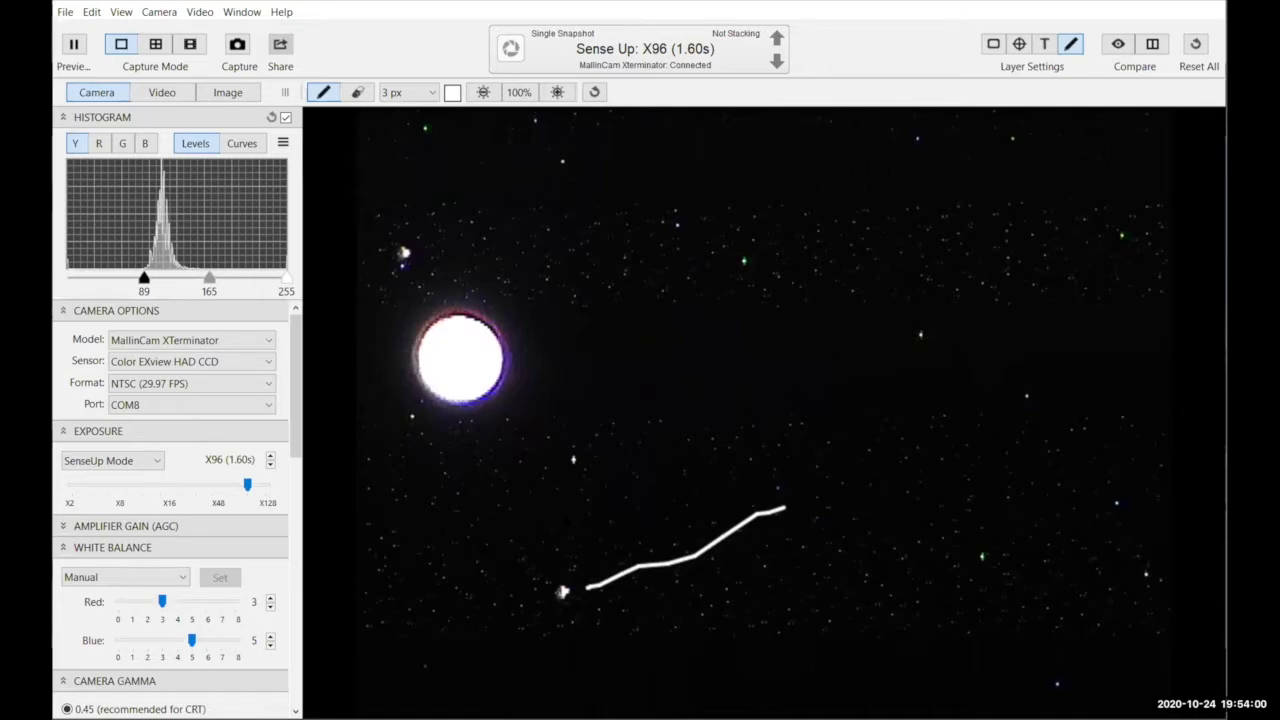
Step: Lower the SenseUp exposure to X2 (33.3ms) and switch the exposure to Video Mode
key("Home")
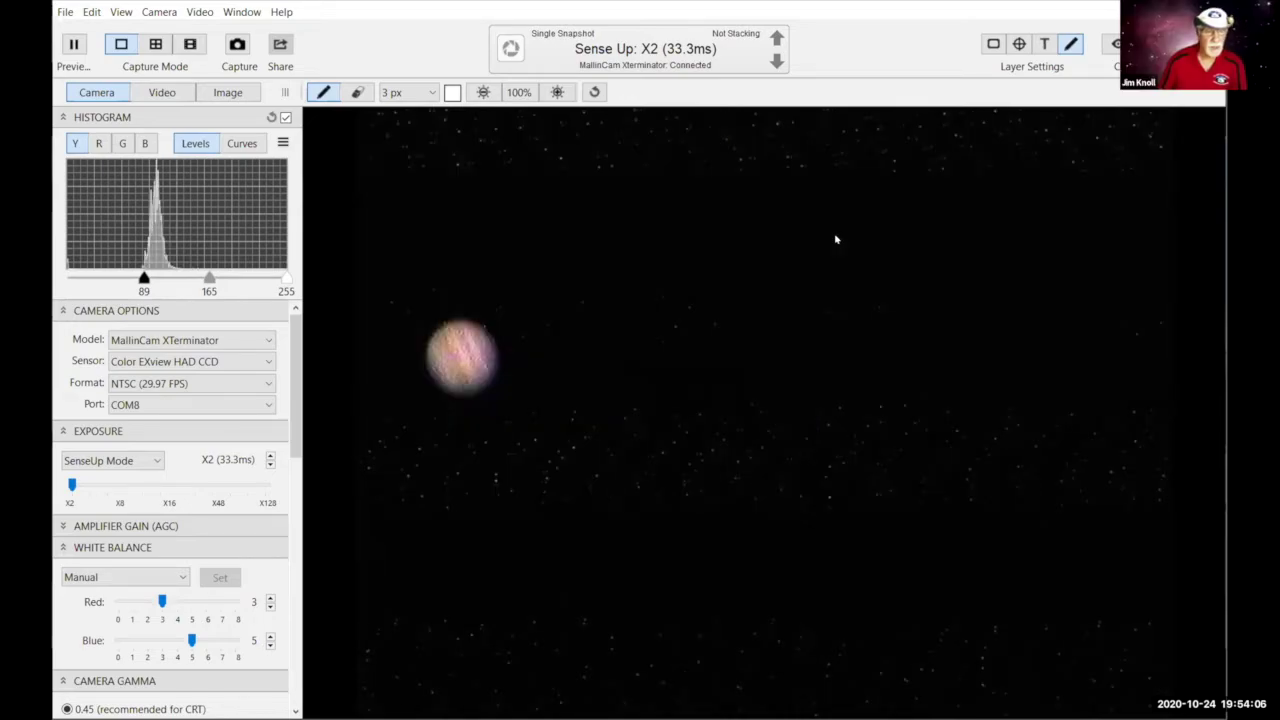
left_click(125, 465)
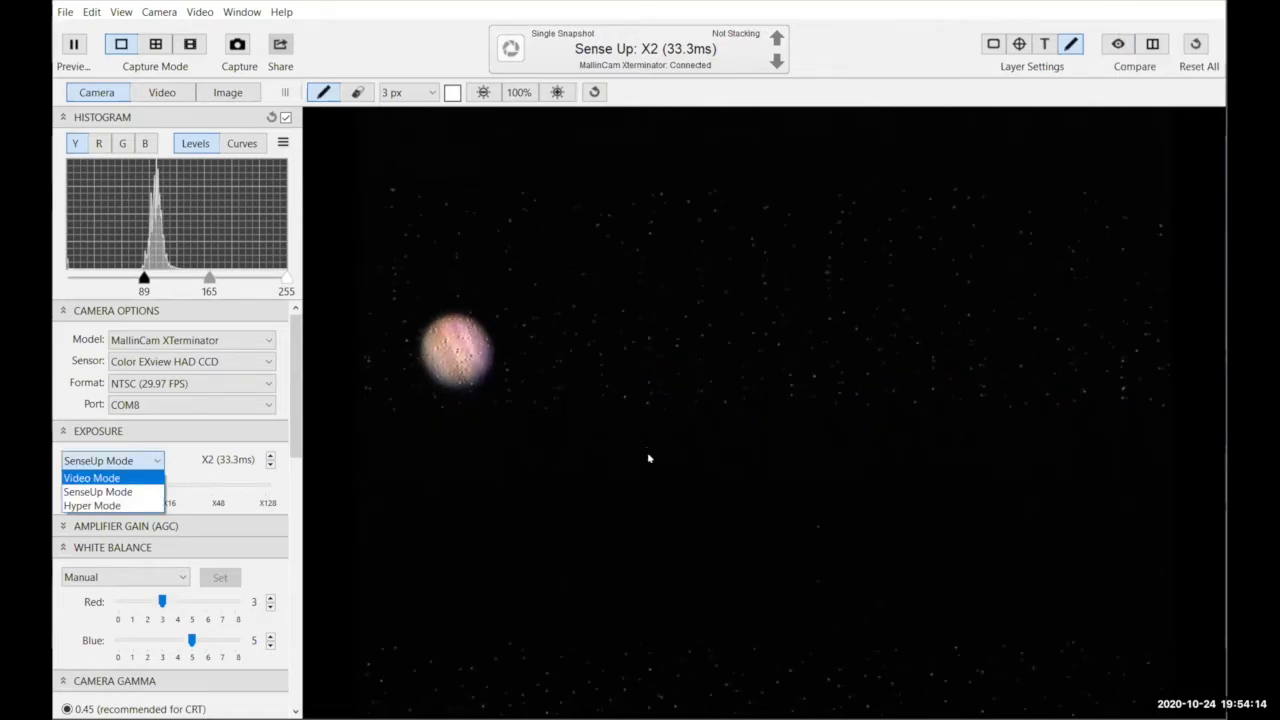
key("Return")
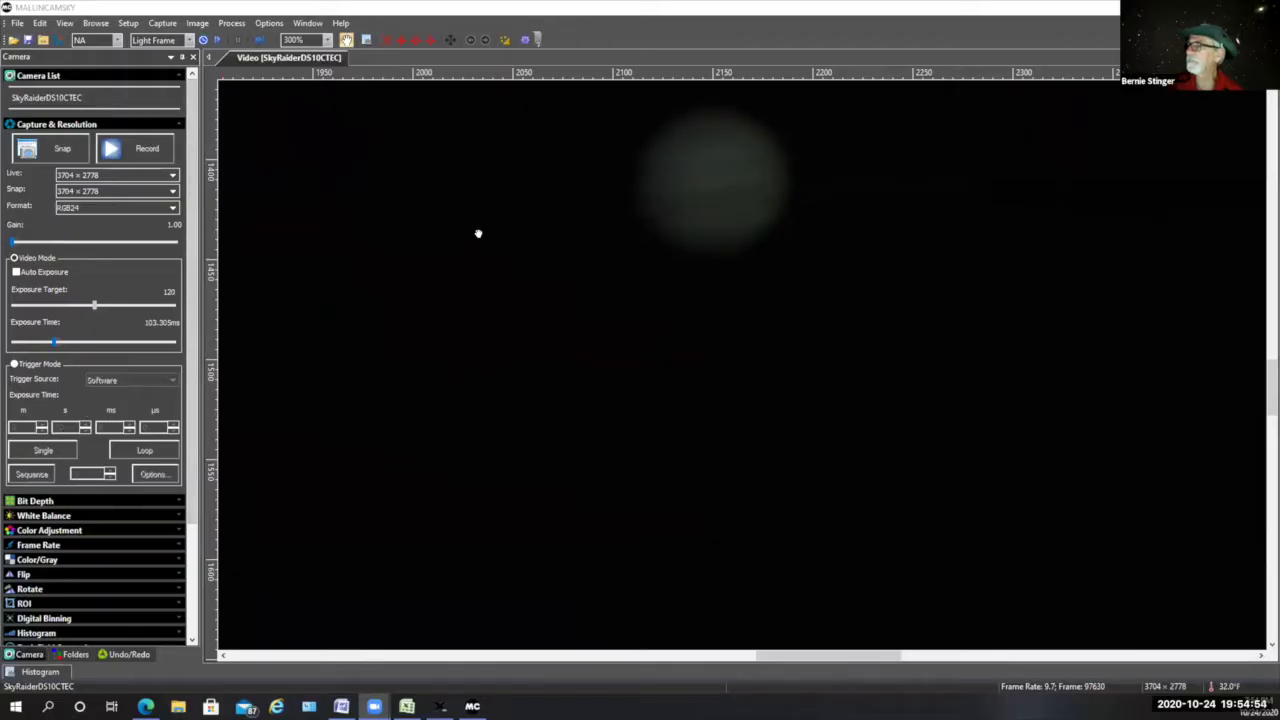
Step: In MallincamSky, pan the live view to bring the planet closer to the centre
left_click_drag(513, 202, 449, 363)
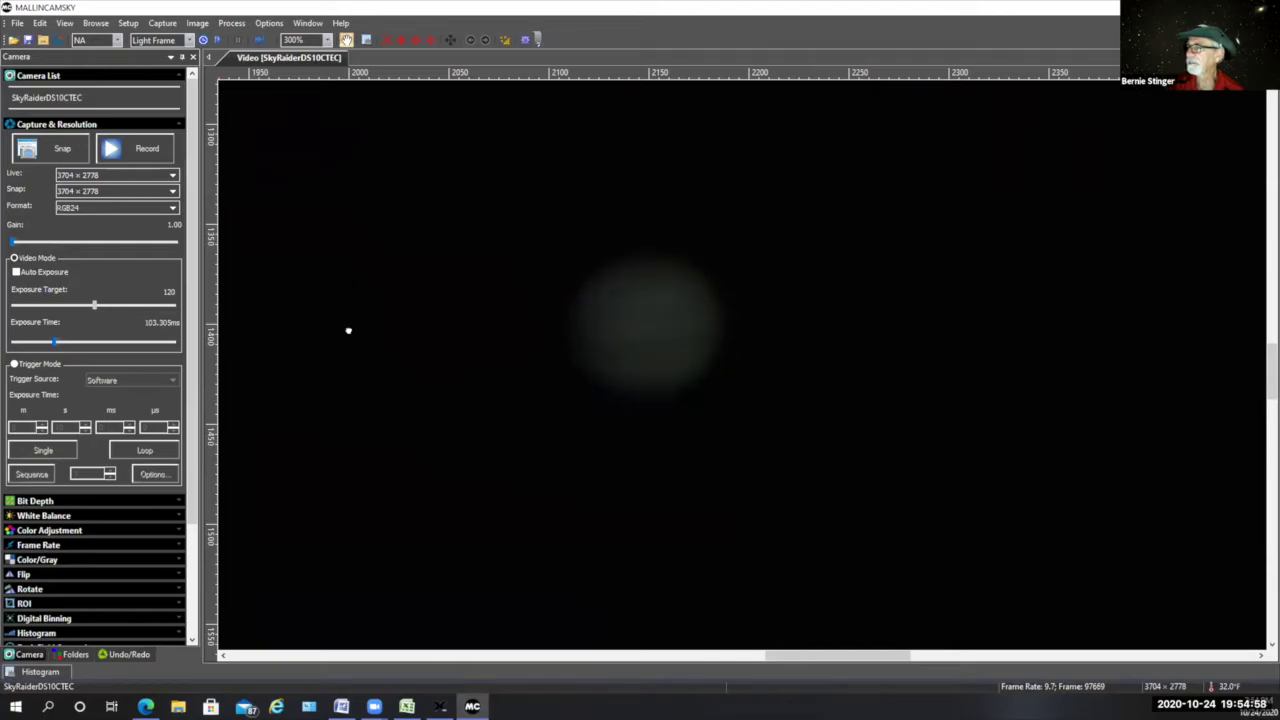
Step: Brighten the planet with a longer exposure, settle the exposure time at 350.182 ms, and keep the planet near the centre
left_click_drag(348, 330, 363, 371)
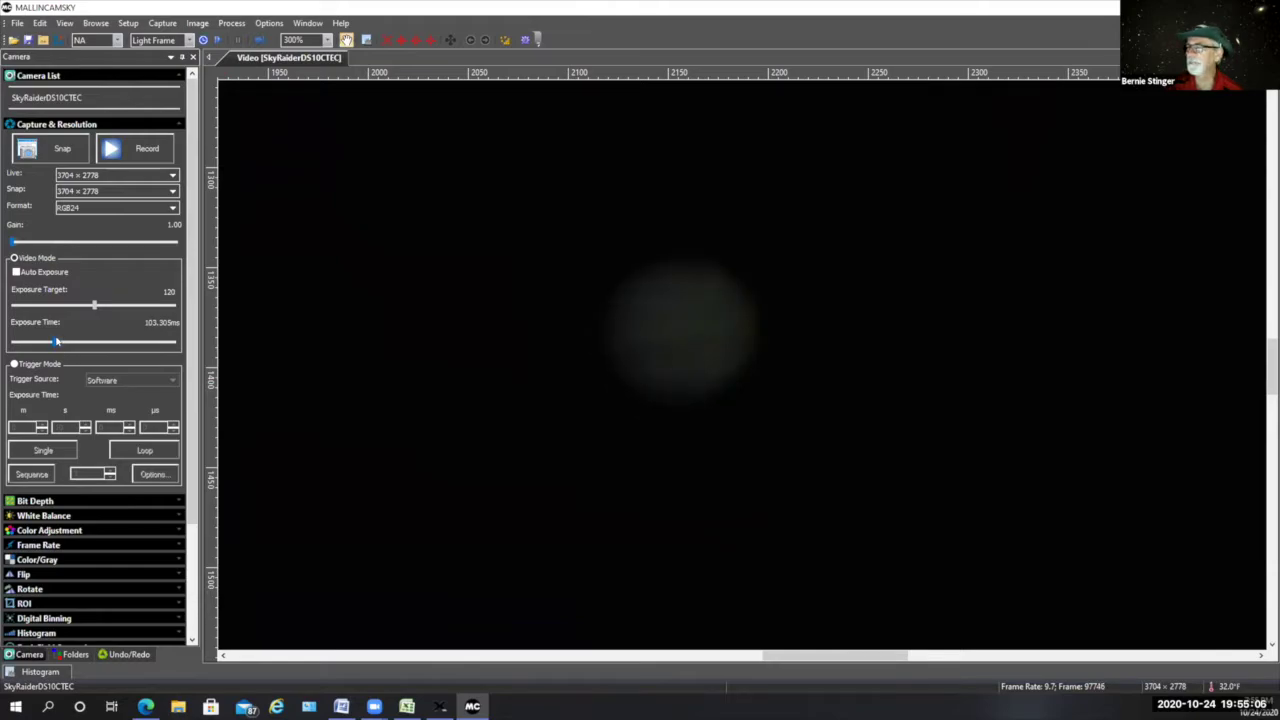
scroll(56, 342, "down", 3)
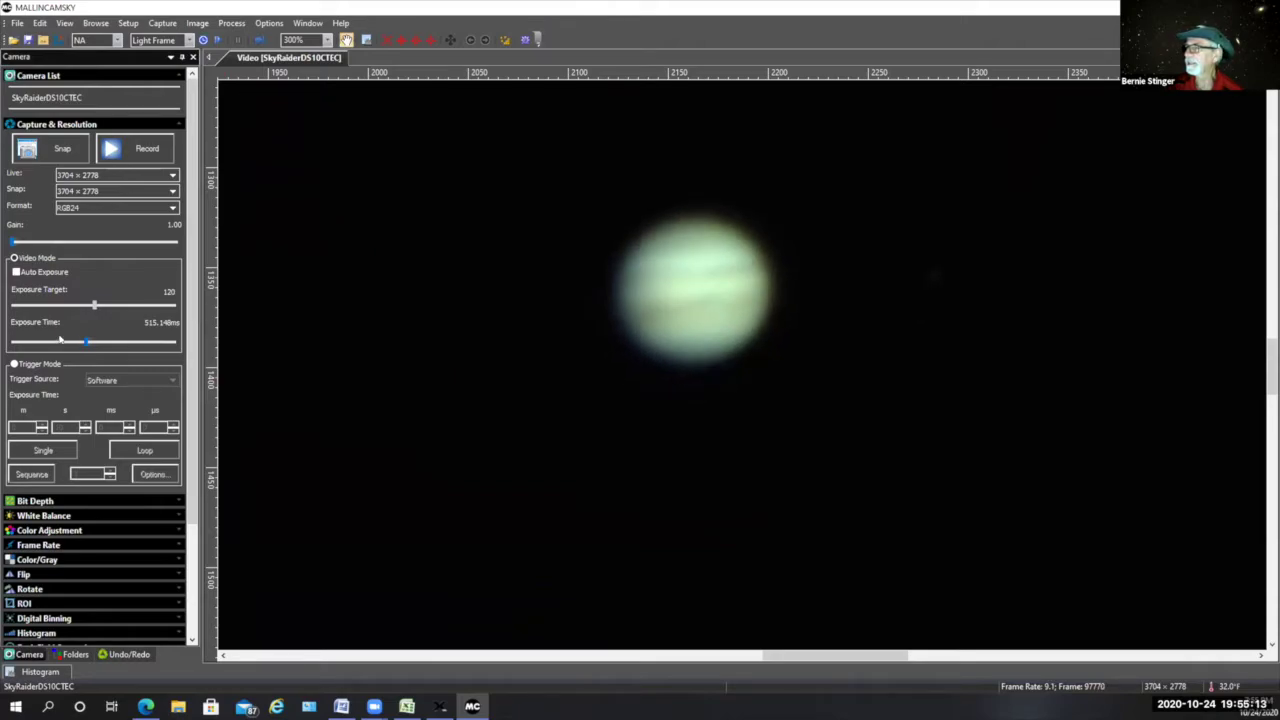
left_click_drag(489, 249, 480, 311)
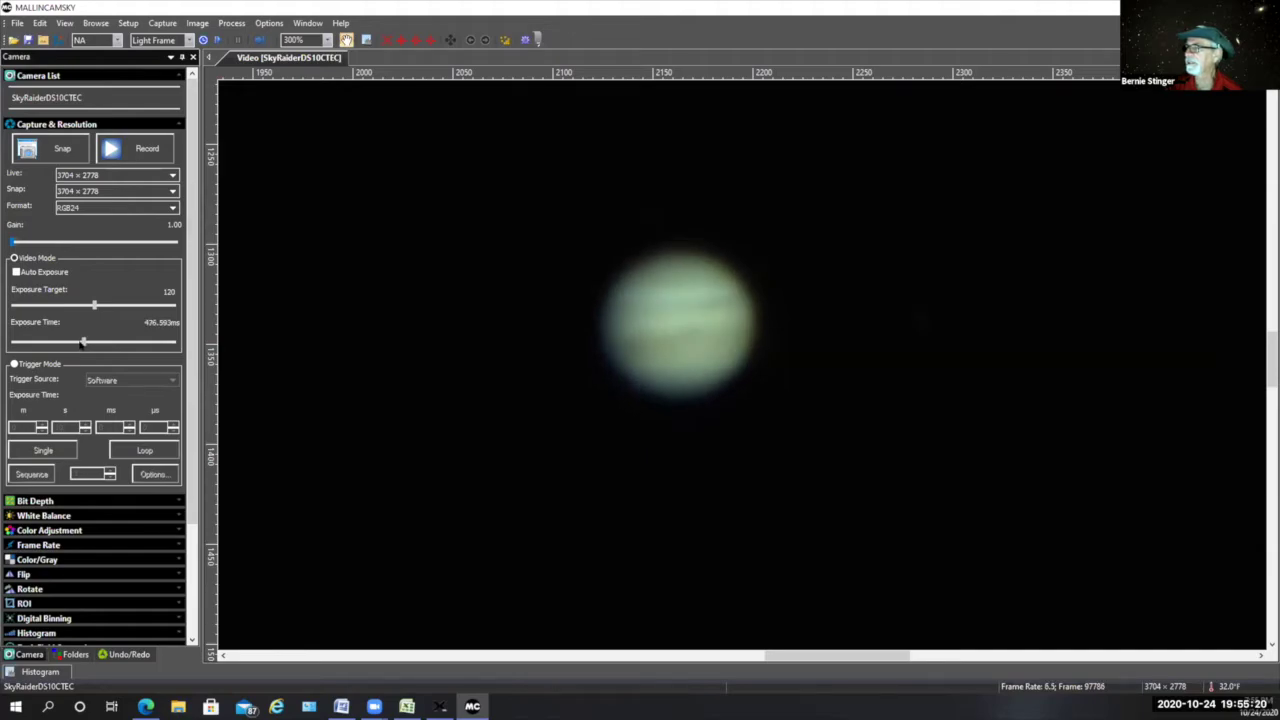
left_click_drag(83, 342, 76, 342)
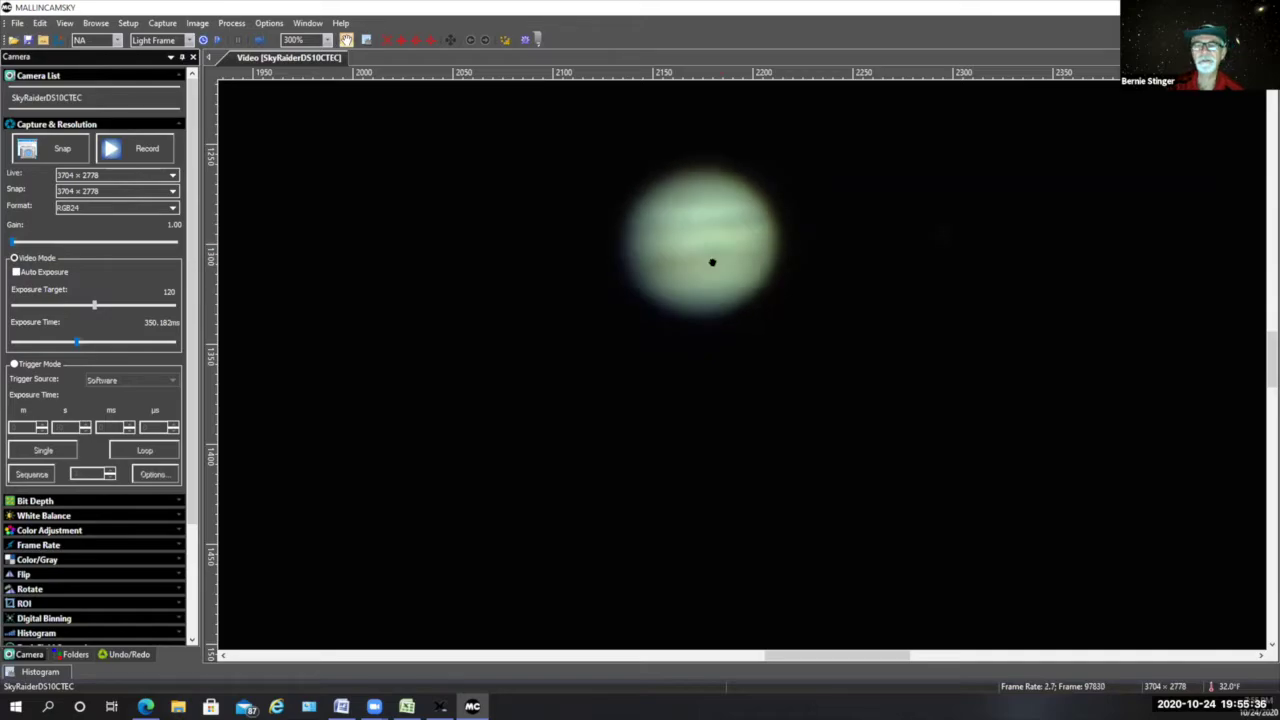
left_click_drag(500, 286, 498, 296)
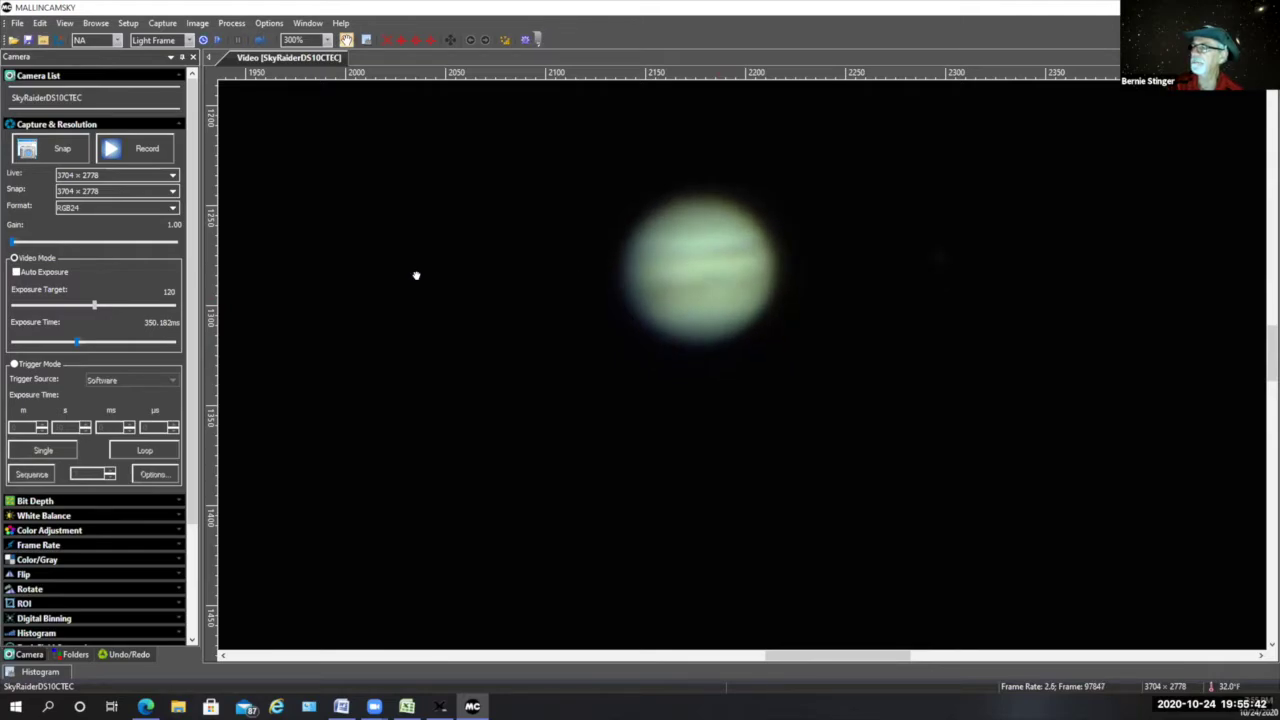
left_click_drag(386, 277, 389, 309)
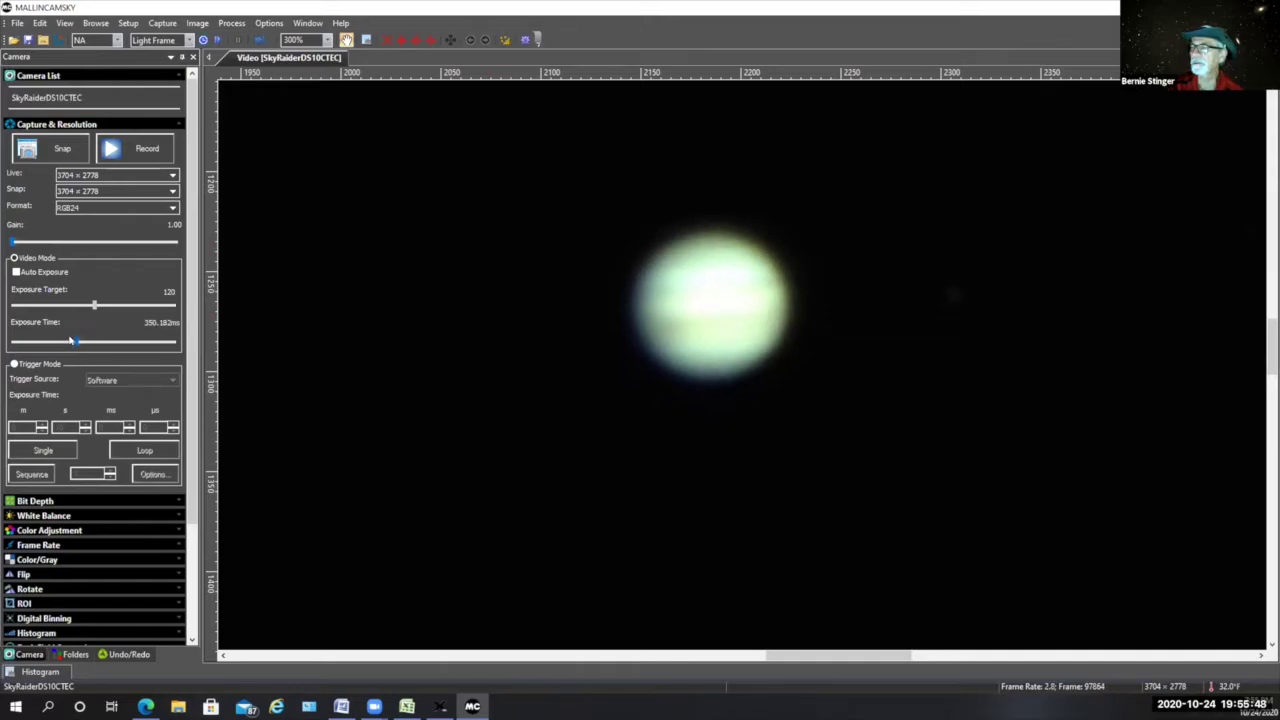
Step: Reduce the exposure time to 51.658 ms, bring it up to 117.705 ms, and recentre the planet in the live view
left_click(70, 341)
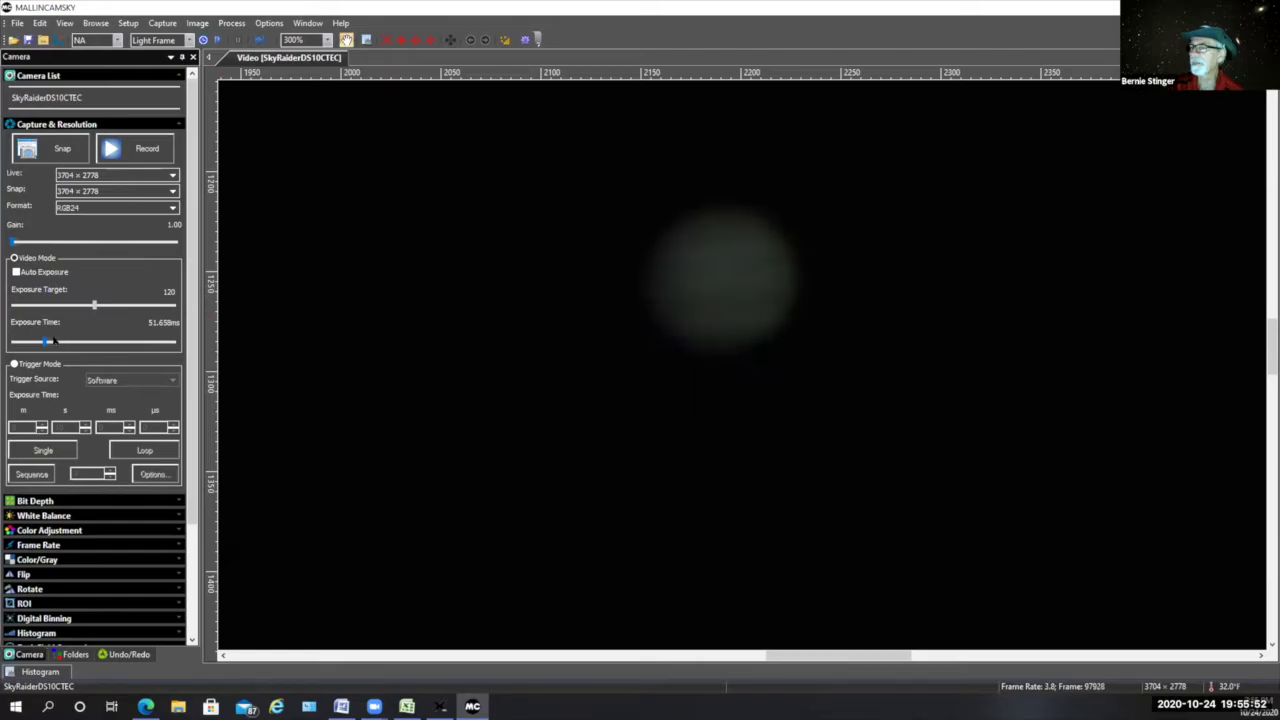
key("Right")
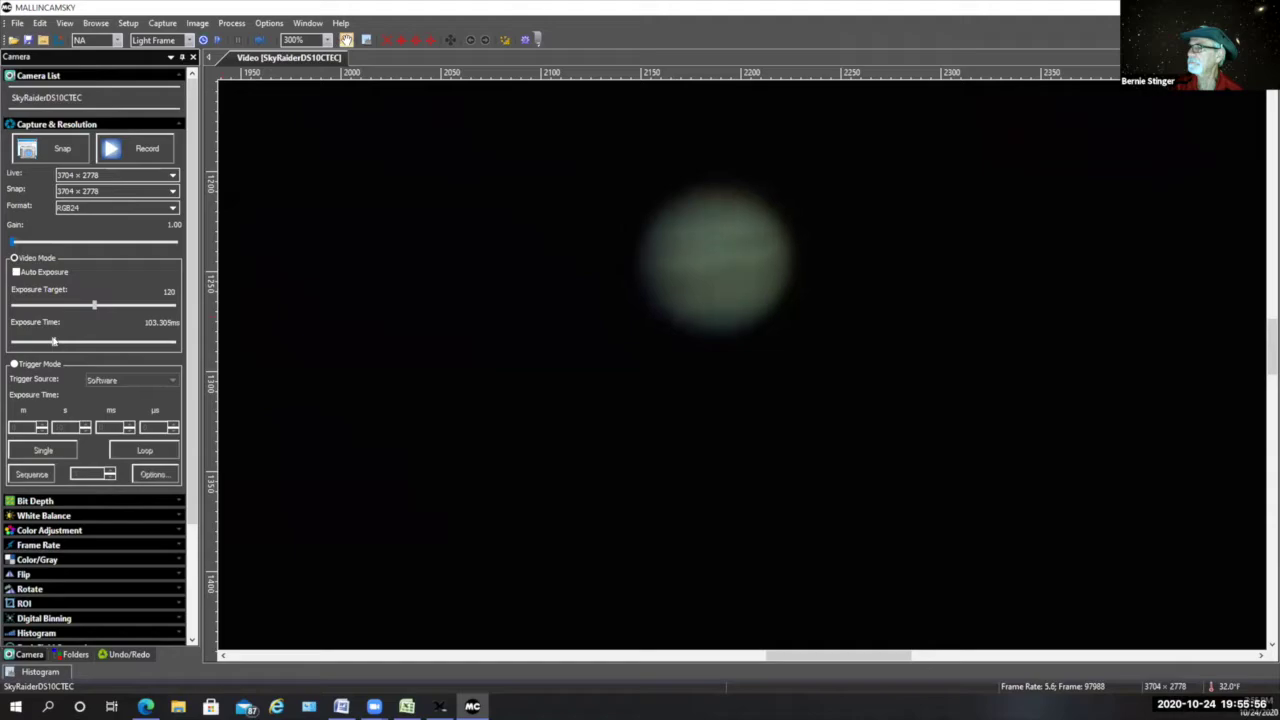
key("Right")
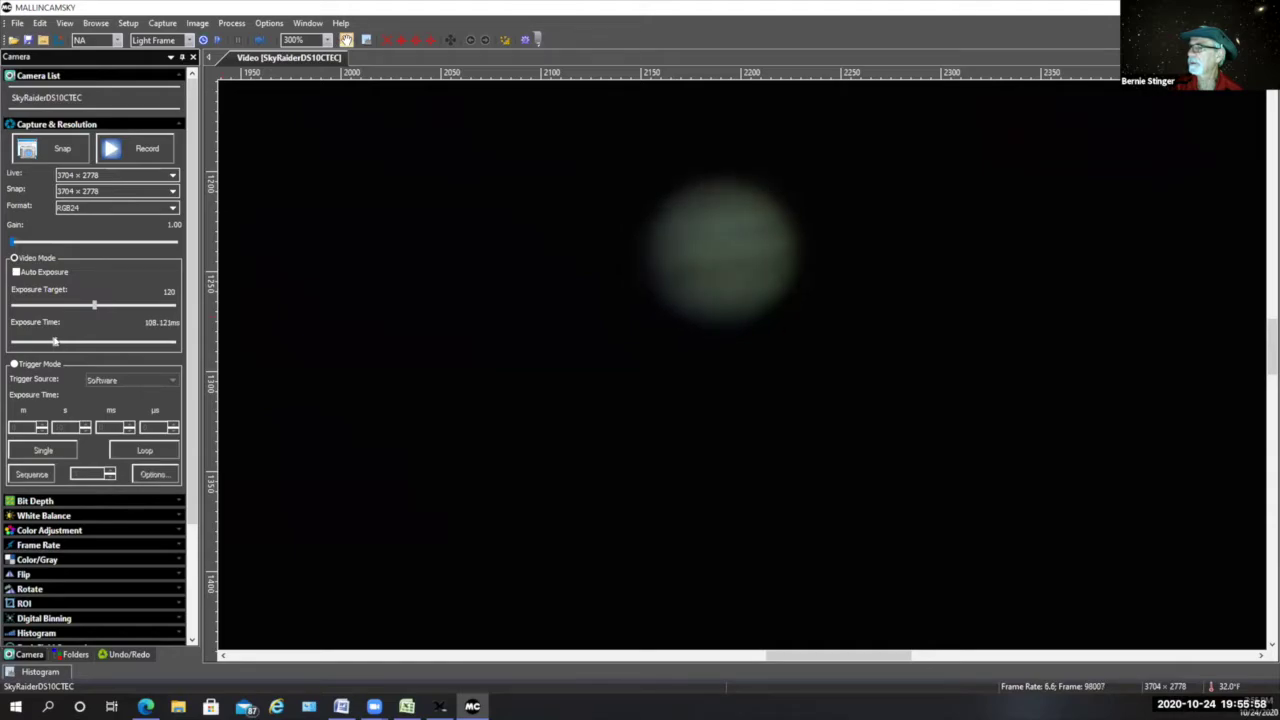
key("Right")
left_click_drag(512, 233, 448, 351)
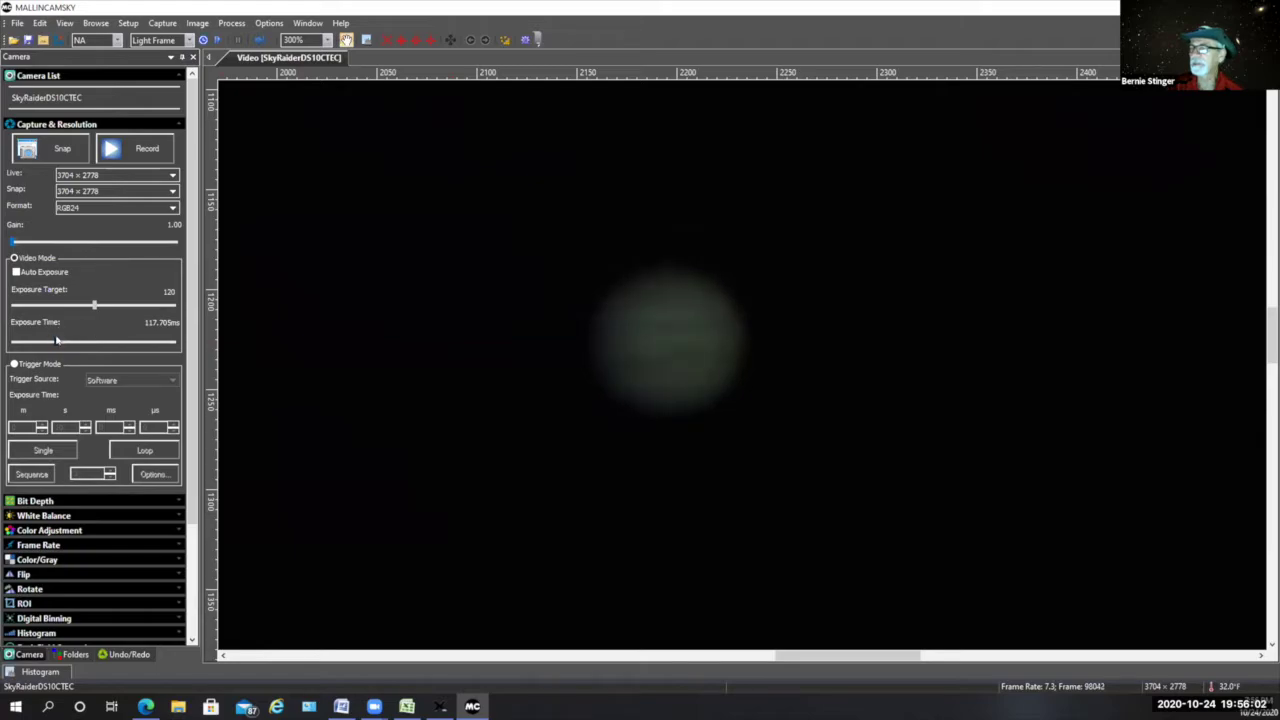
Step: Raise the exposure time gradually to 265.362 ms
key("Right")
key("Right")
key("Right")
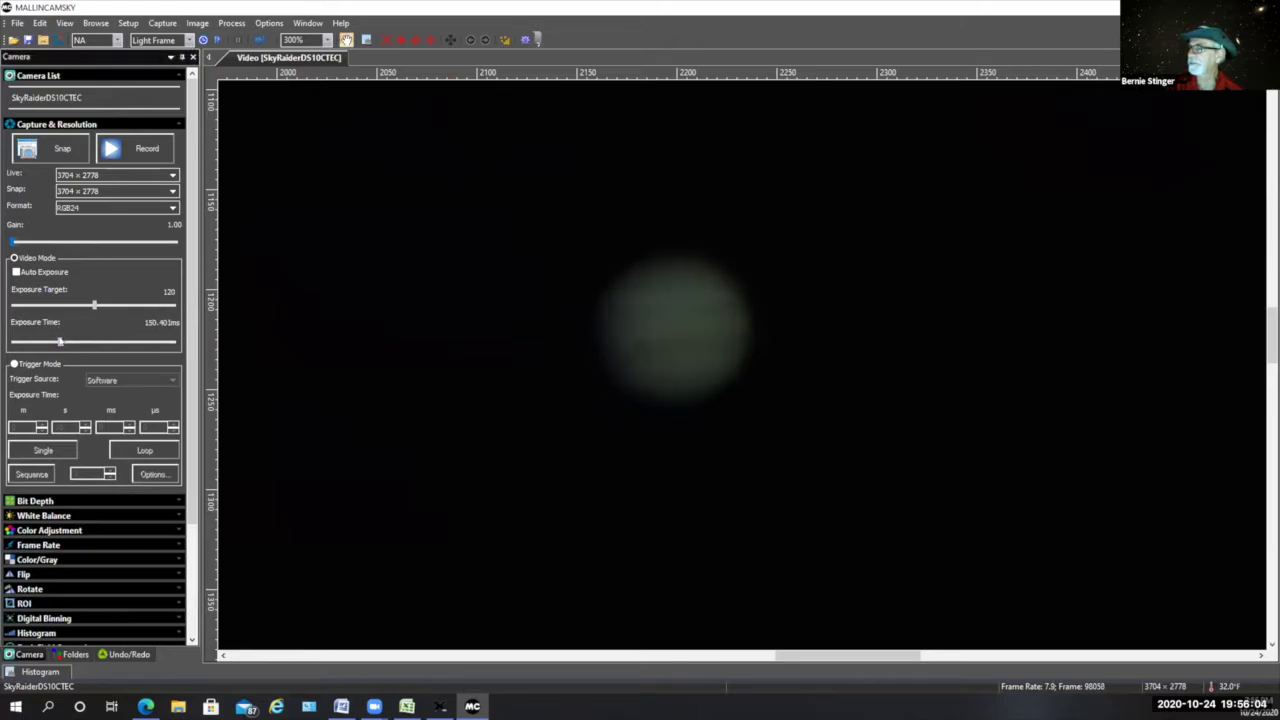
key("Right")
key("Right")
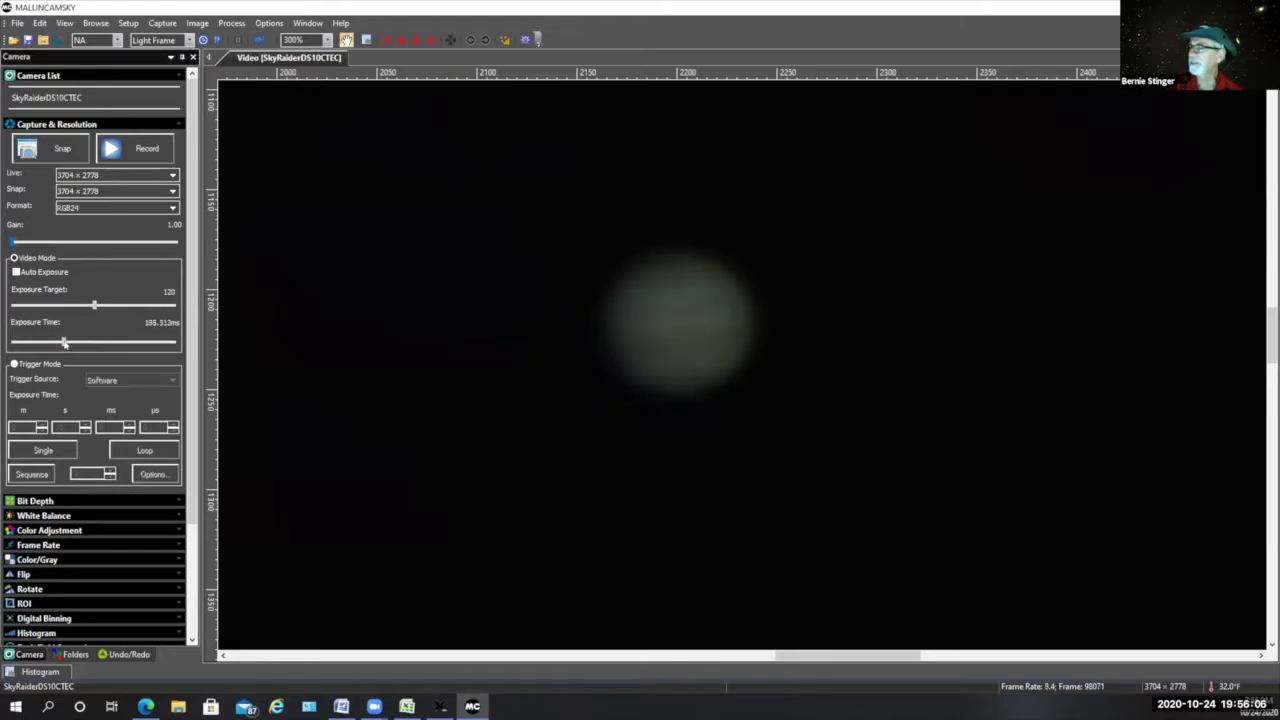
left_click_drag(67, 343, 70, 343)
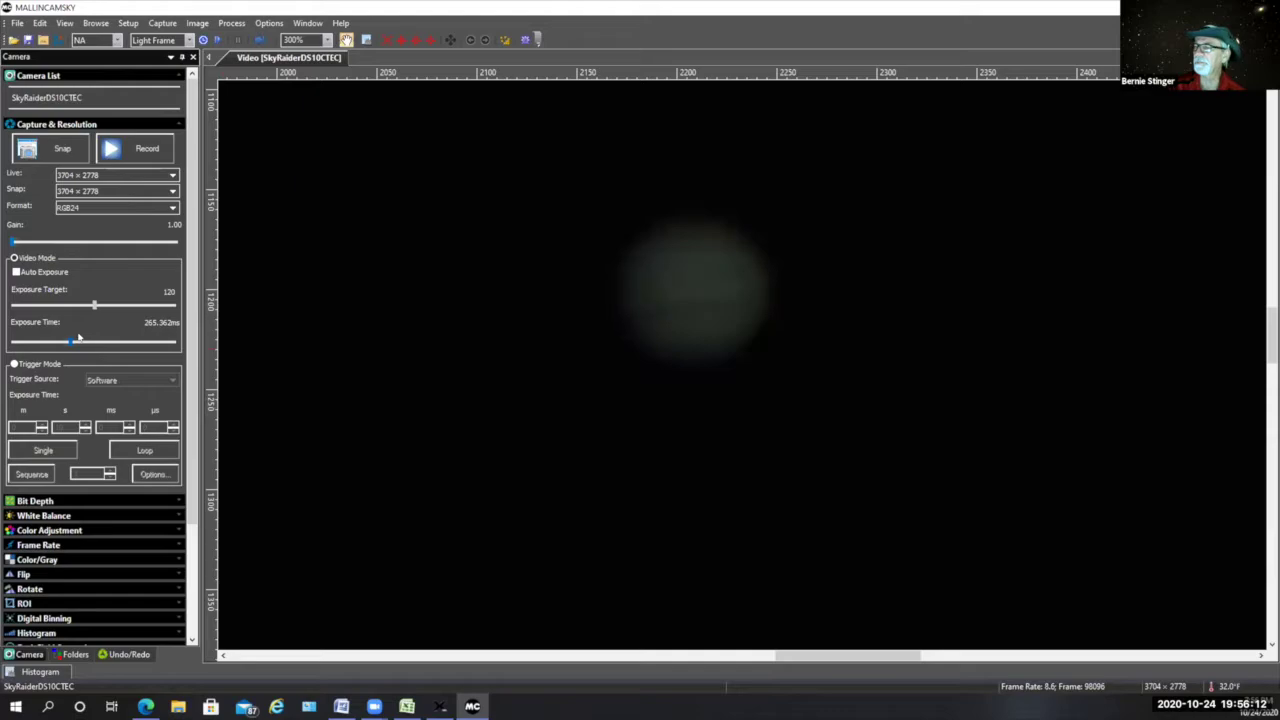
Step: Zoom the live view out to 100% and raise the exposure time to 3342.723 ms and further towards its maximum
scroll(413, 310, "down", 4)
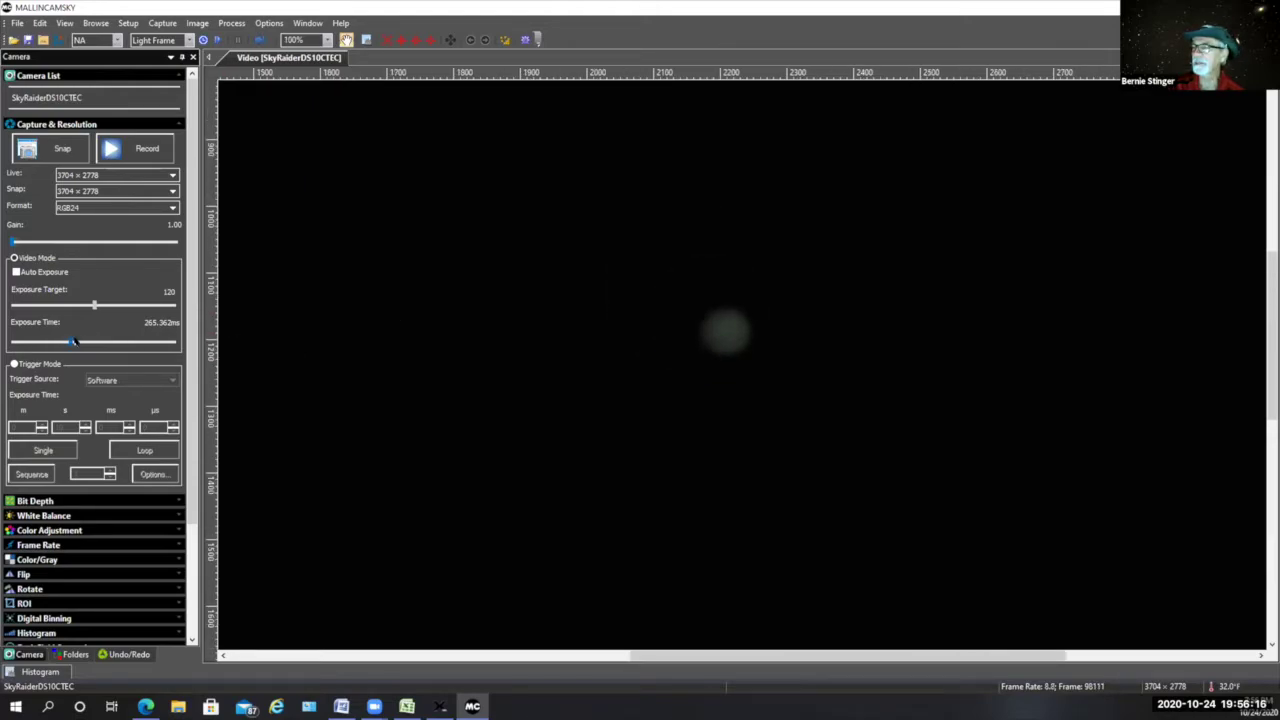
left_click_drag(68, 341, 152, 344)
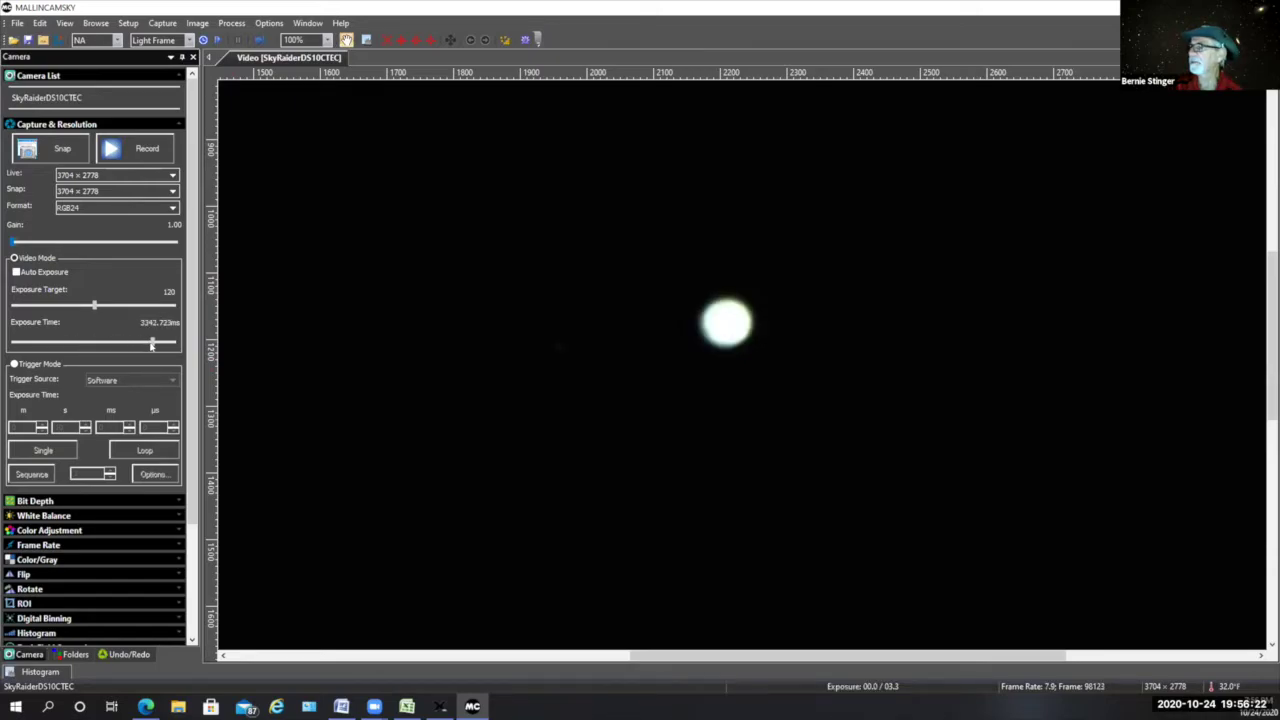
left_click_drag(155, 345, 175, 346)
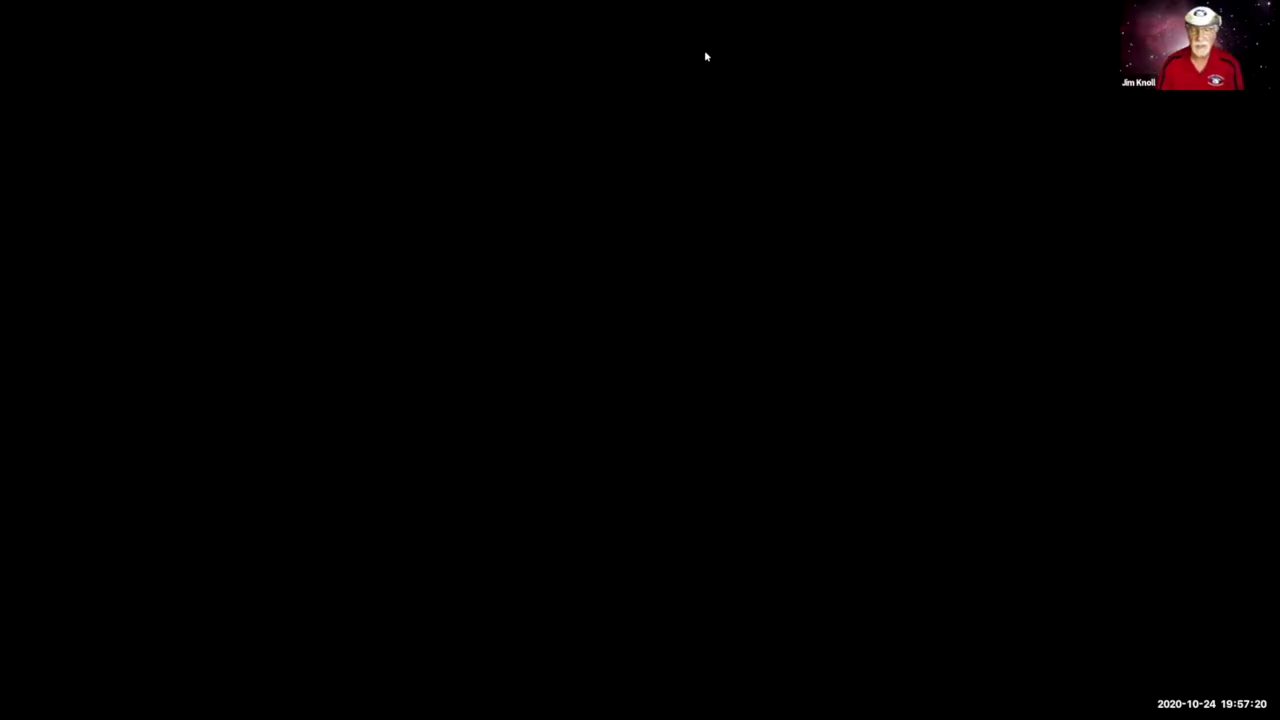
Step: In SharpCap, pan the live view to bring Saturn closer to the centre
left_click_drag(1006, 516, 1006, 535)
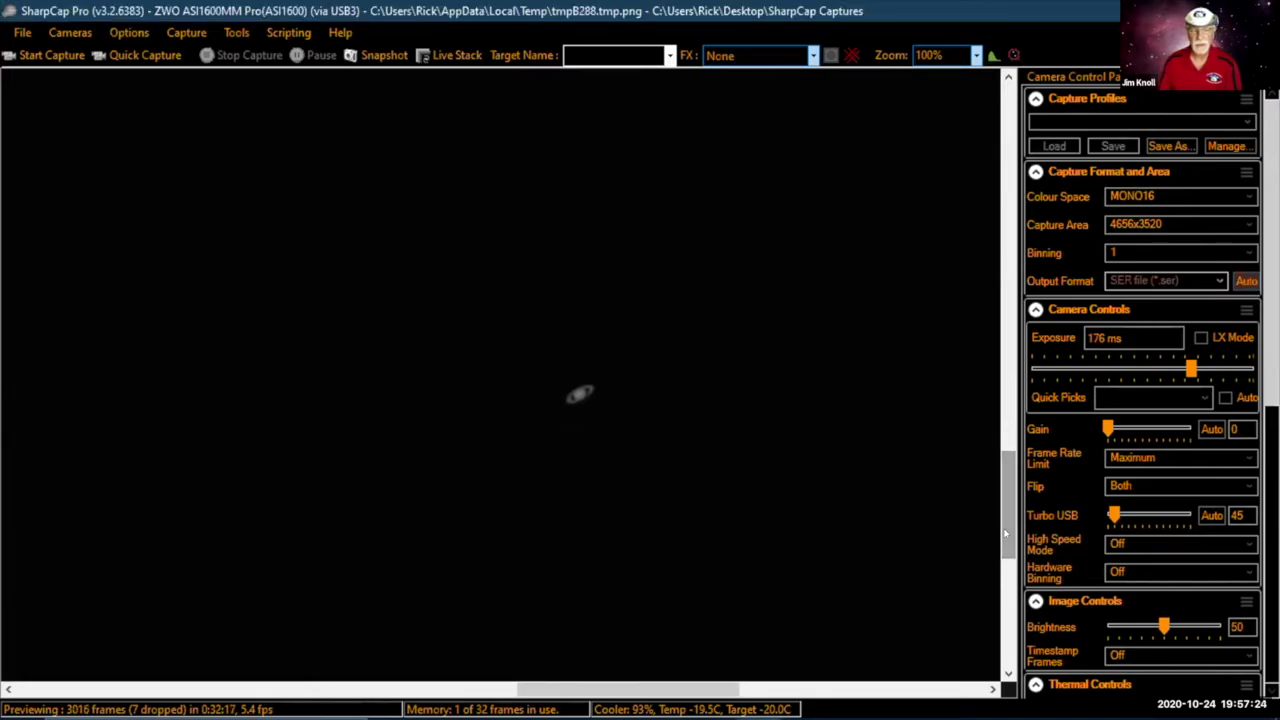
left_click_drag(680, 684, 697, 685)
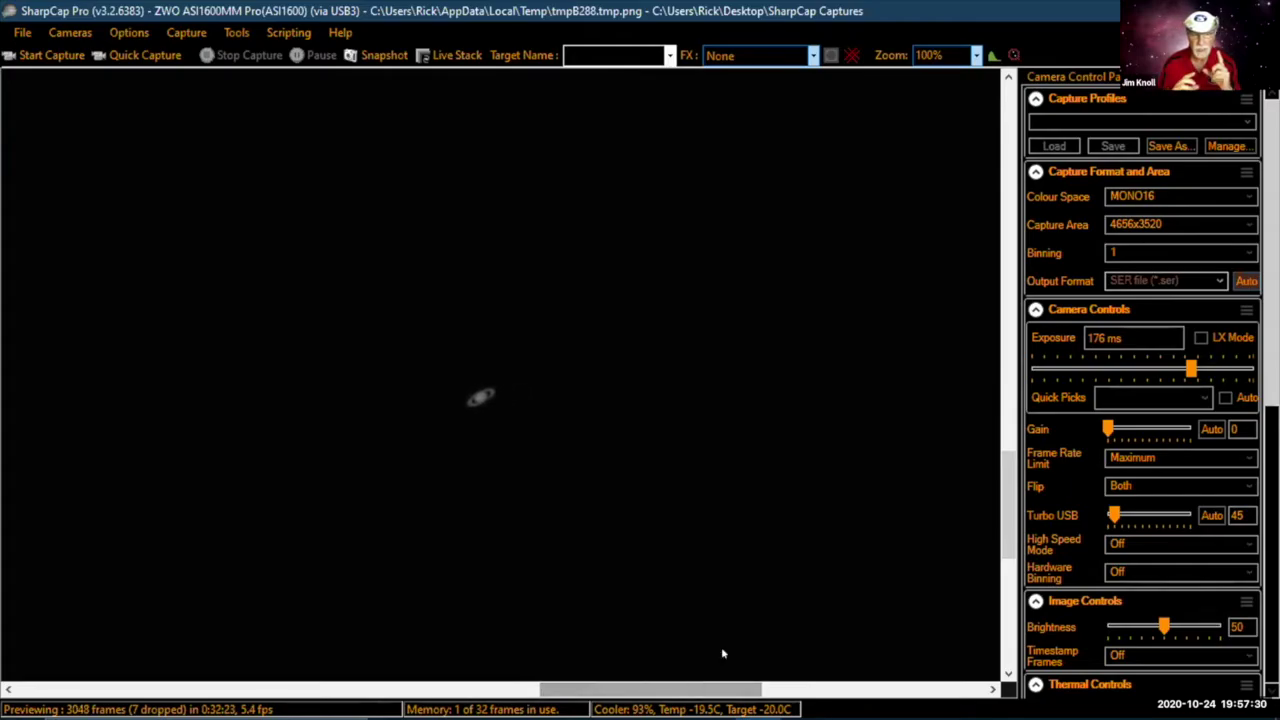
scroll(996, 488, "down", 1)
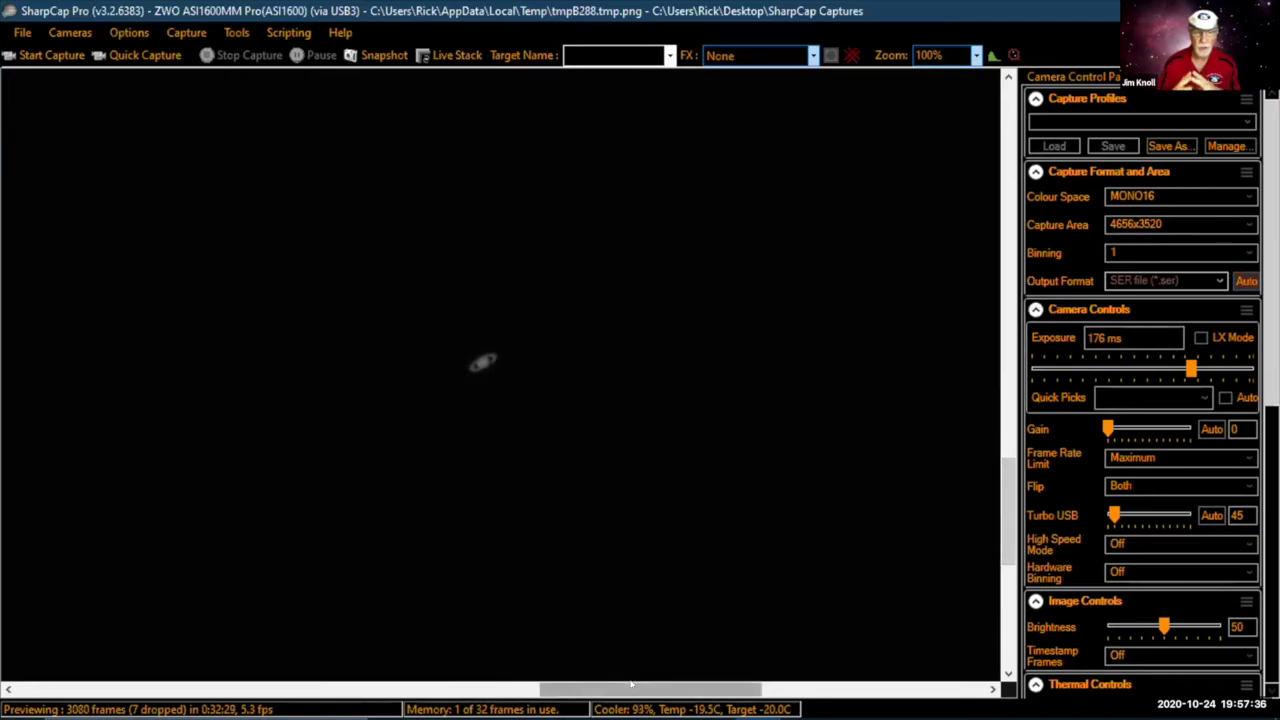
scroll(618, 683, "left", 1)
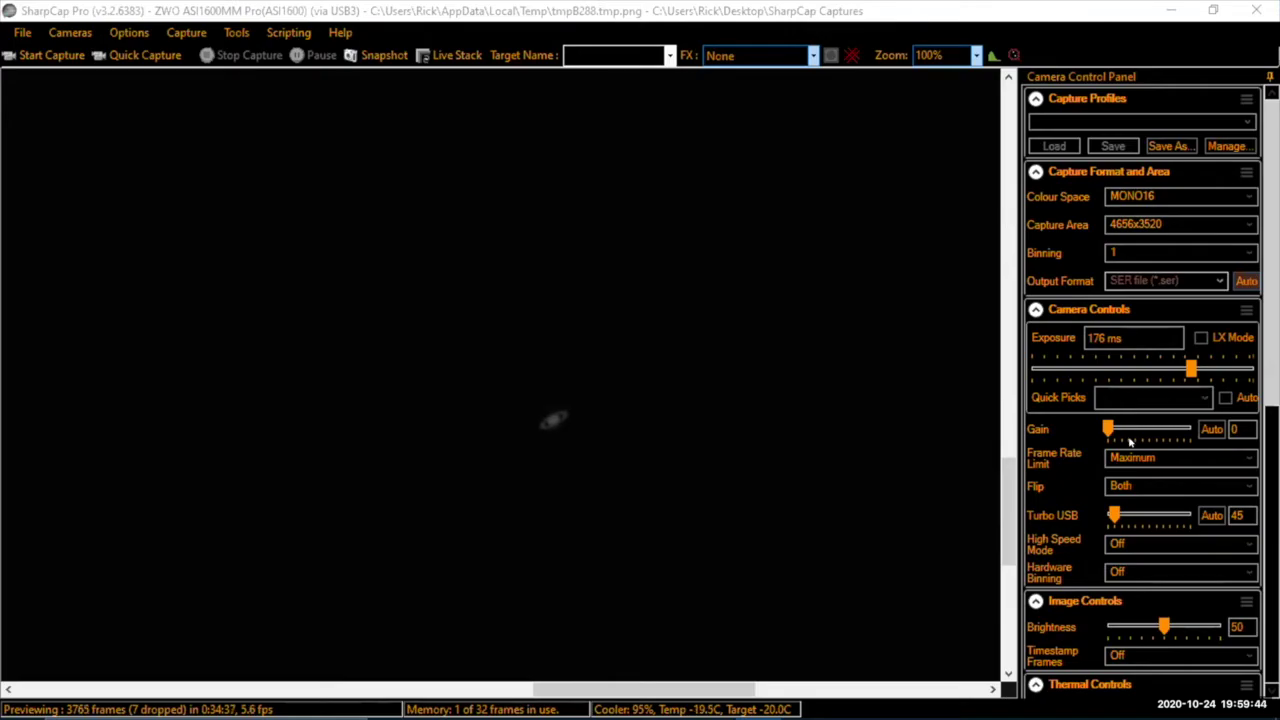
Step: Raise the gain to 509 to bring out Saturn's moons, and return it to 0 to show the rings
mouse_move(1110, 428)
left_click_drag(1110, 428, 1180, 428)
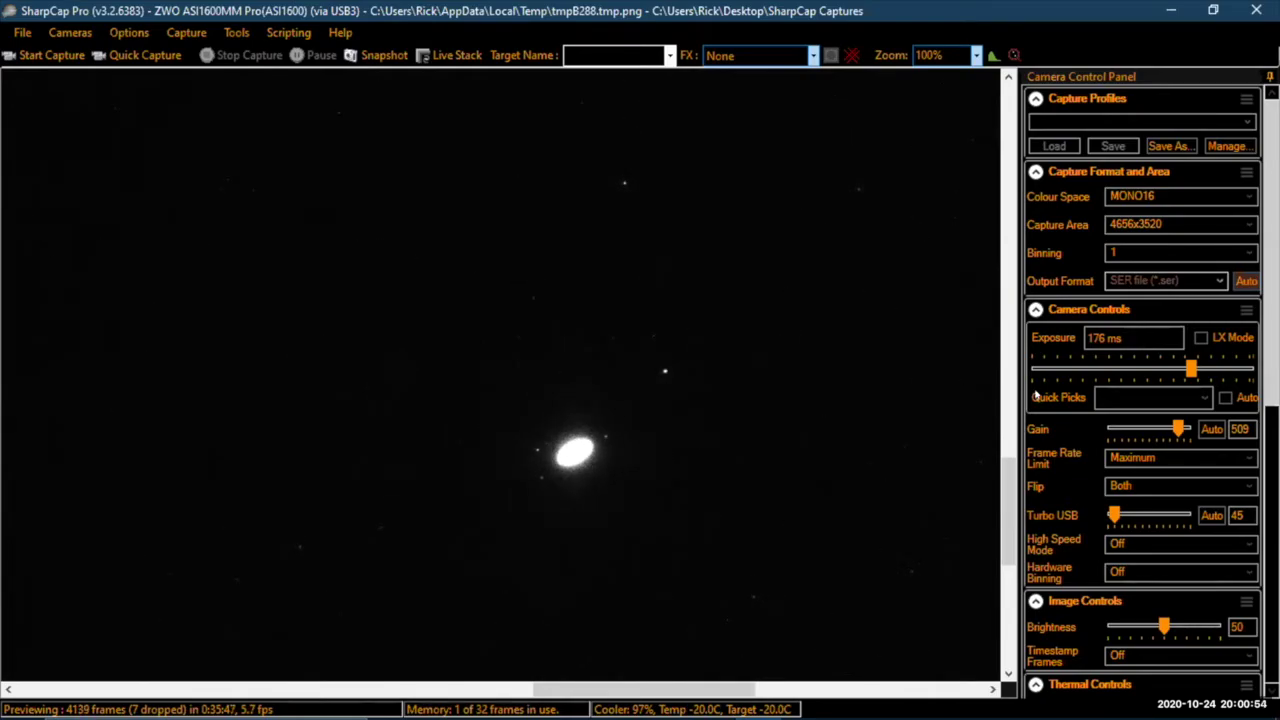
left_click_drag(1179, 428, 1100, 429)
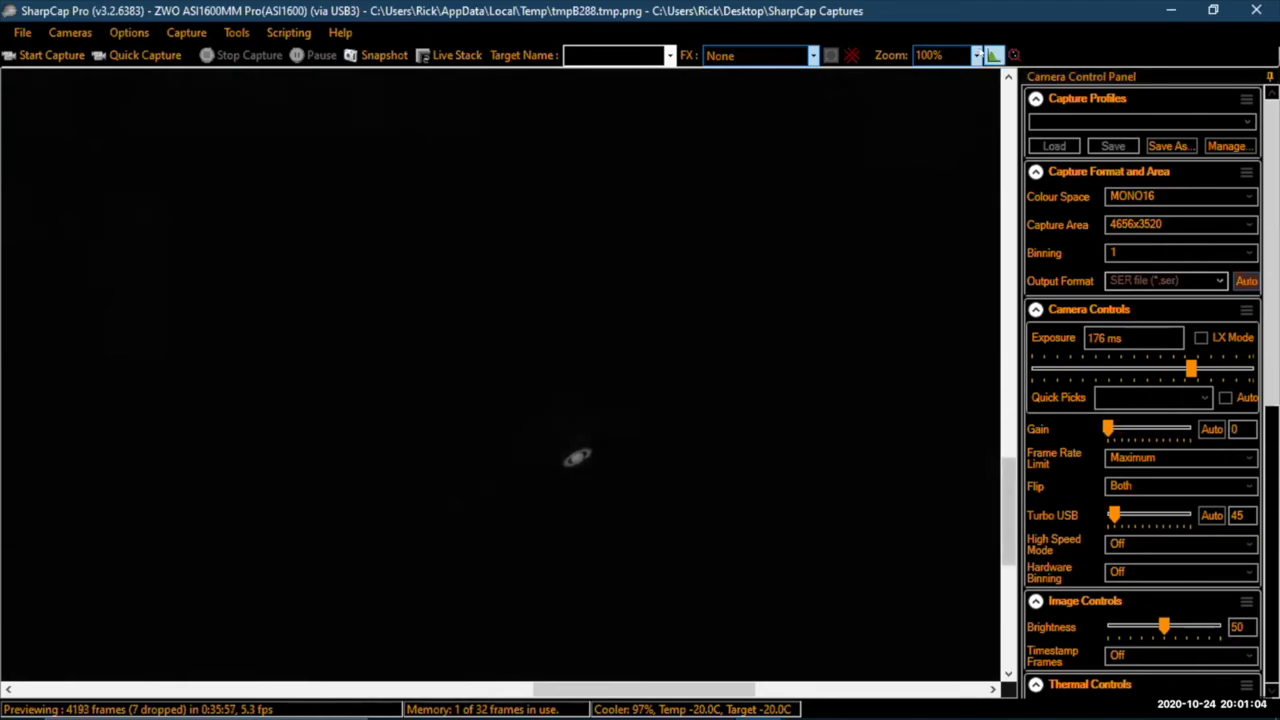
Step: Enlarge the live view to 150% zoom and shift it vertically to bring Saturn back towards the middle
left_click(970, 55)
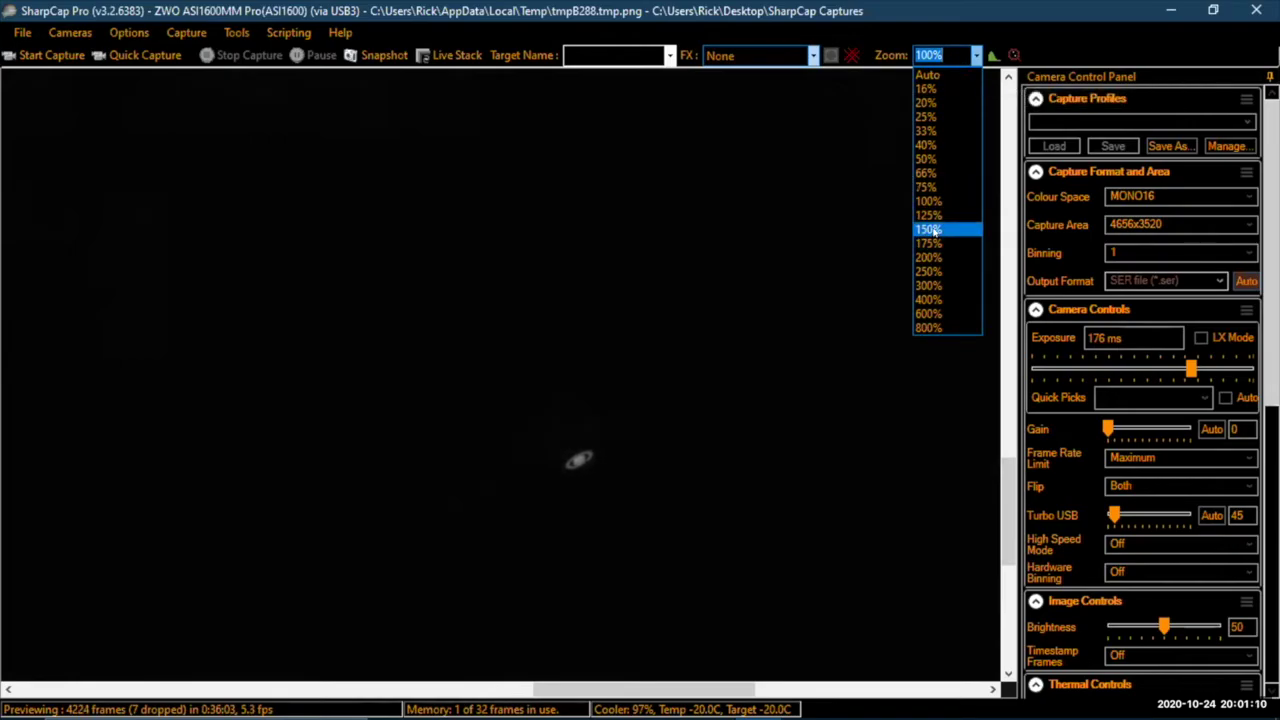
left_click(933, 231)
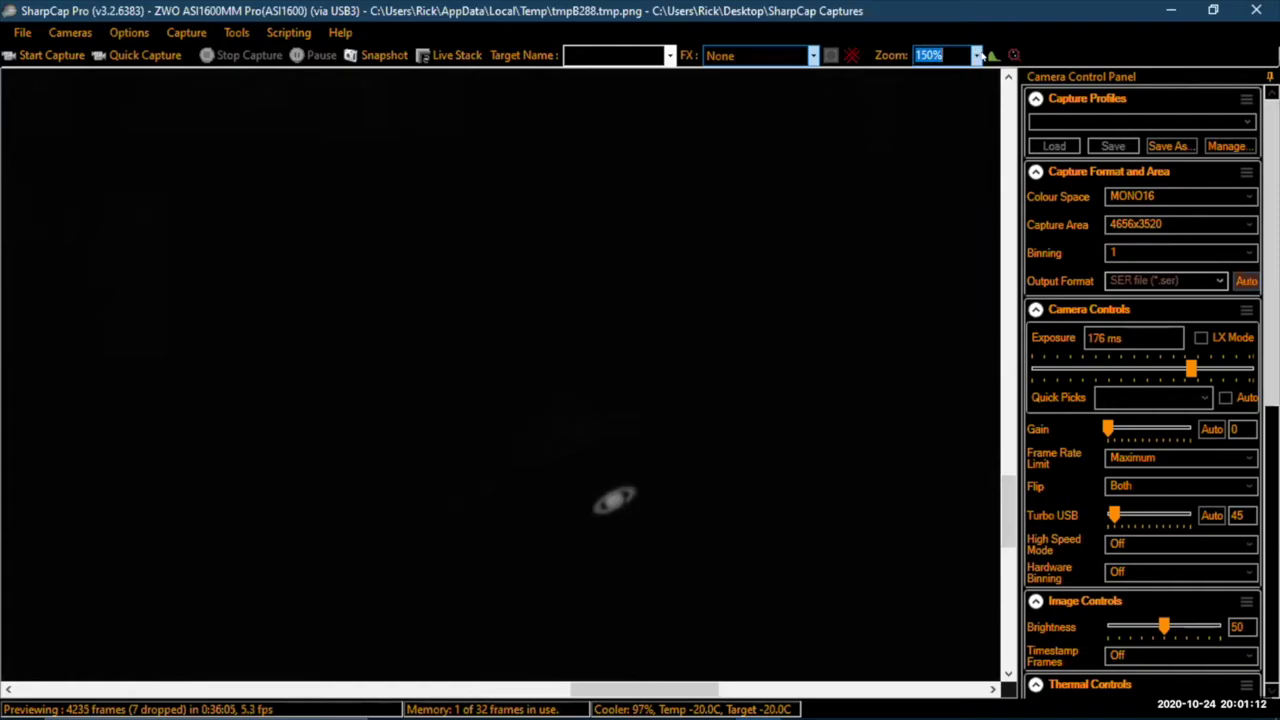
left_click_drag(1008, 508, 1008, 531)
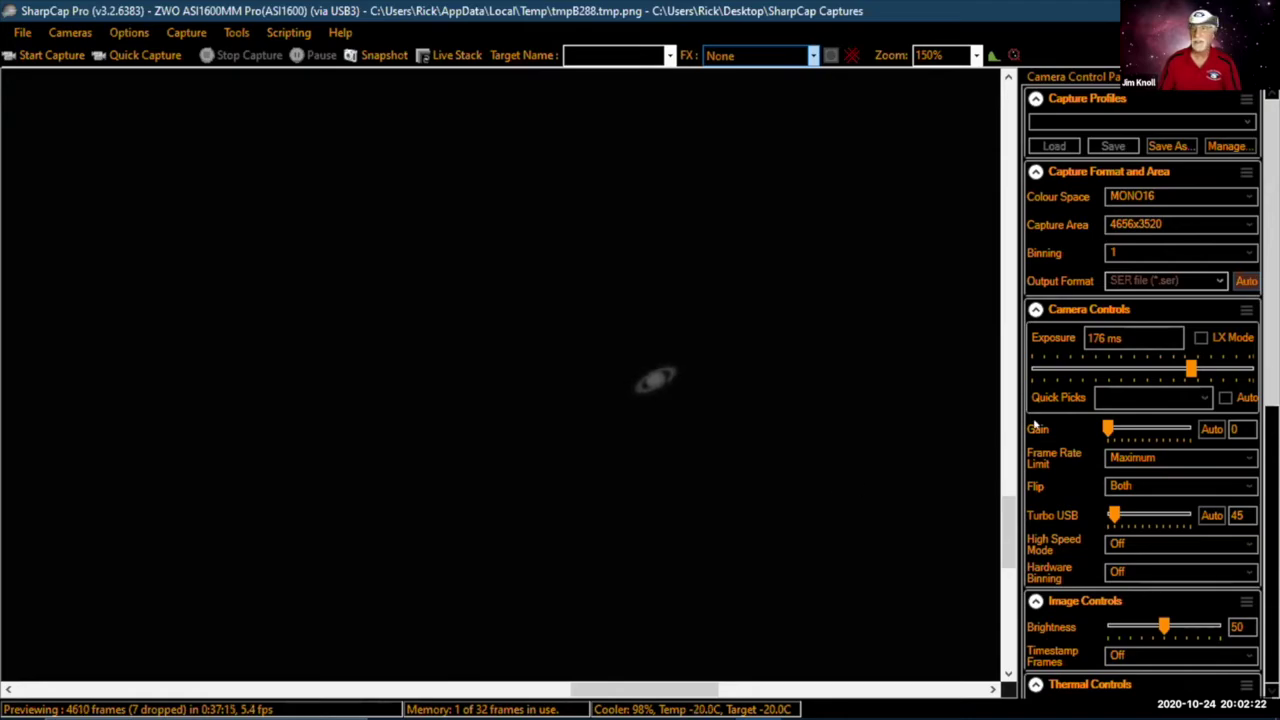
Step: Try gain values of 75 and 48, set the gain to 170, and recentre Saturn in the enlarged view
left_click_drag(1101, 425, 1114, 428)
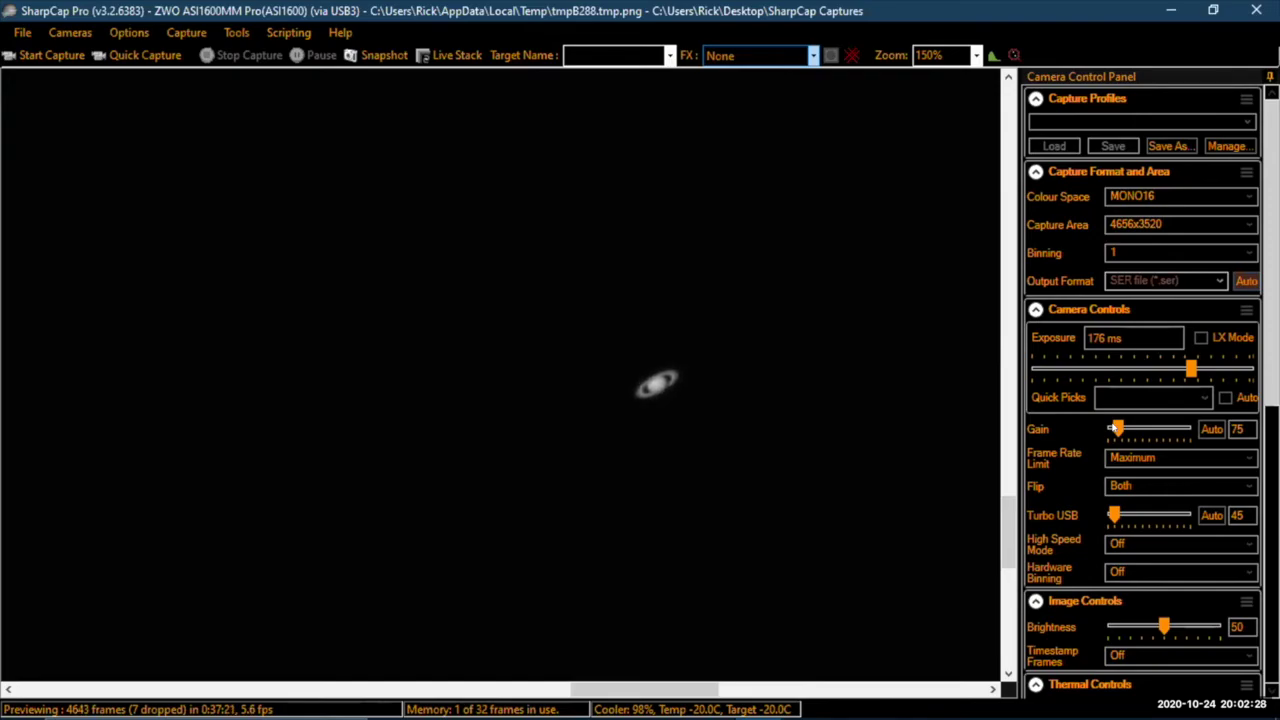
left_click_drag(1113, 428, 1110, 428)
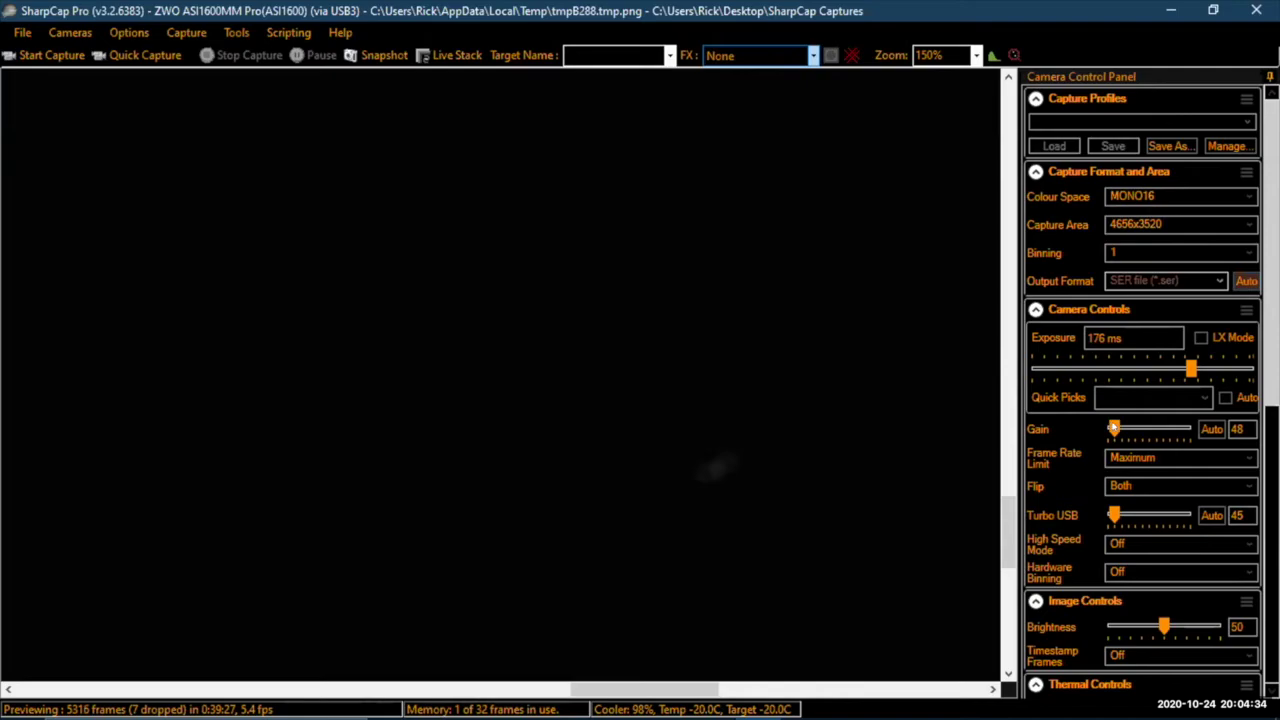
left_click_drag(1114, 428, 1131, 428)
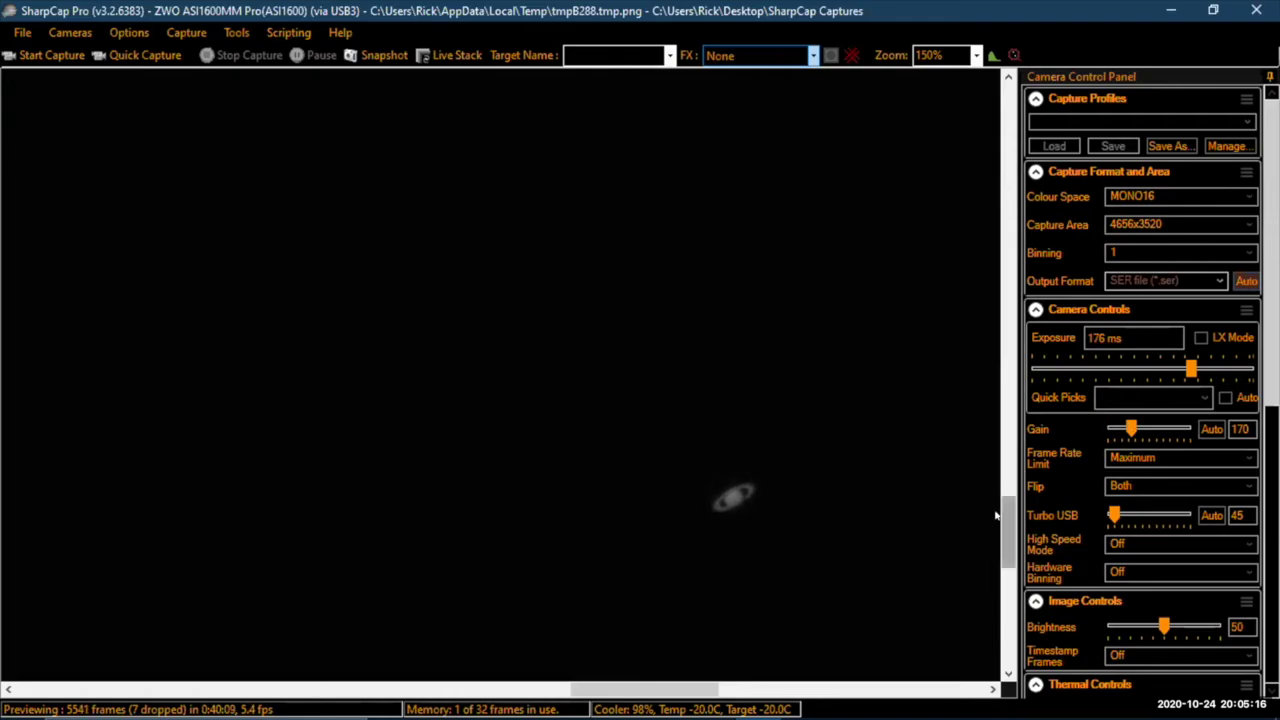
scroll(997, 520, "down", 1)
scroll(997, 520, "down", 1)
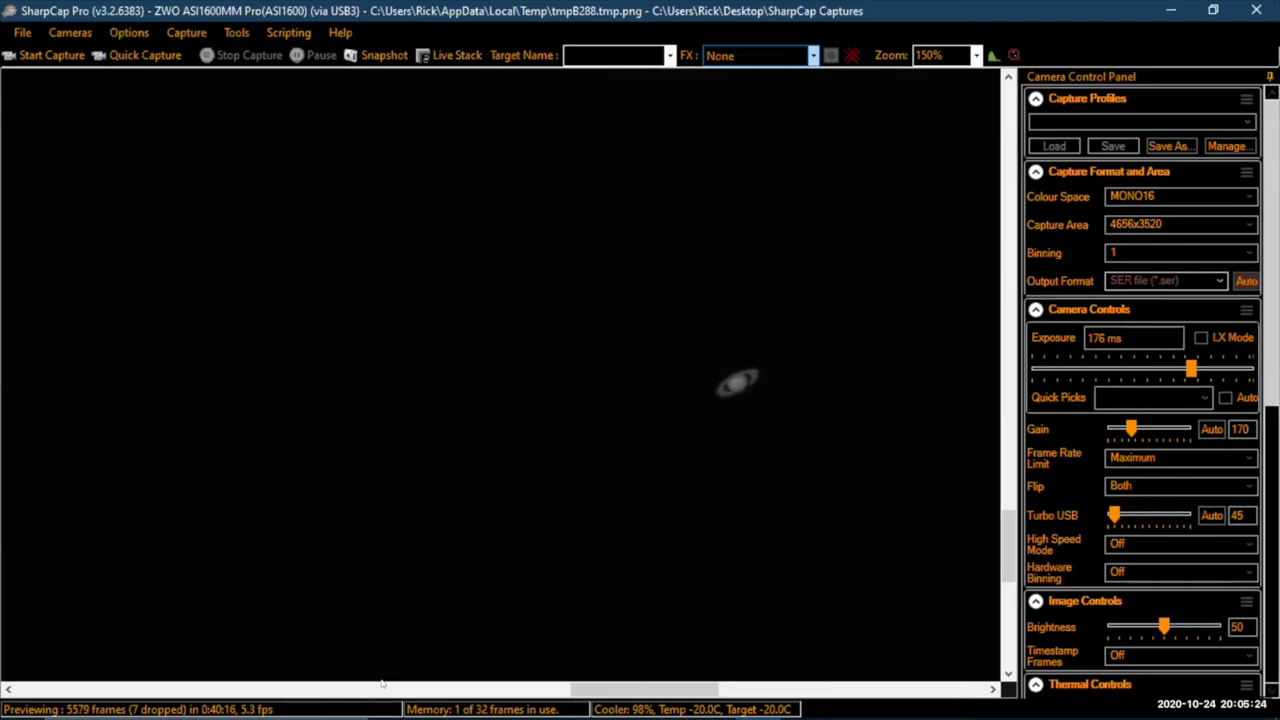
left_click_drag(648, 688, 678, 686)
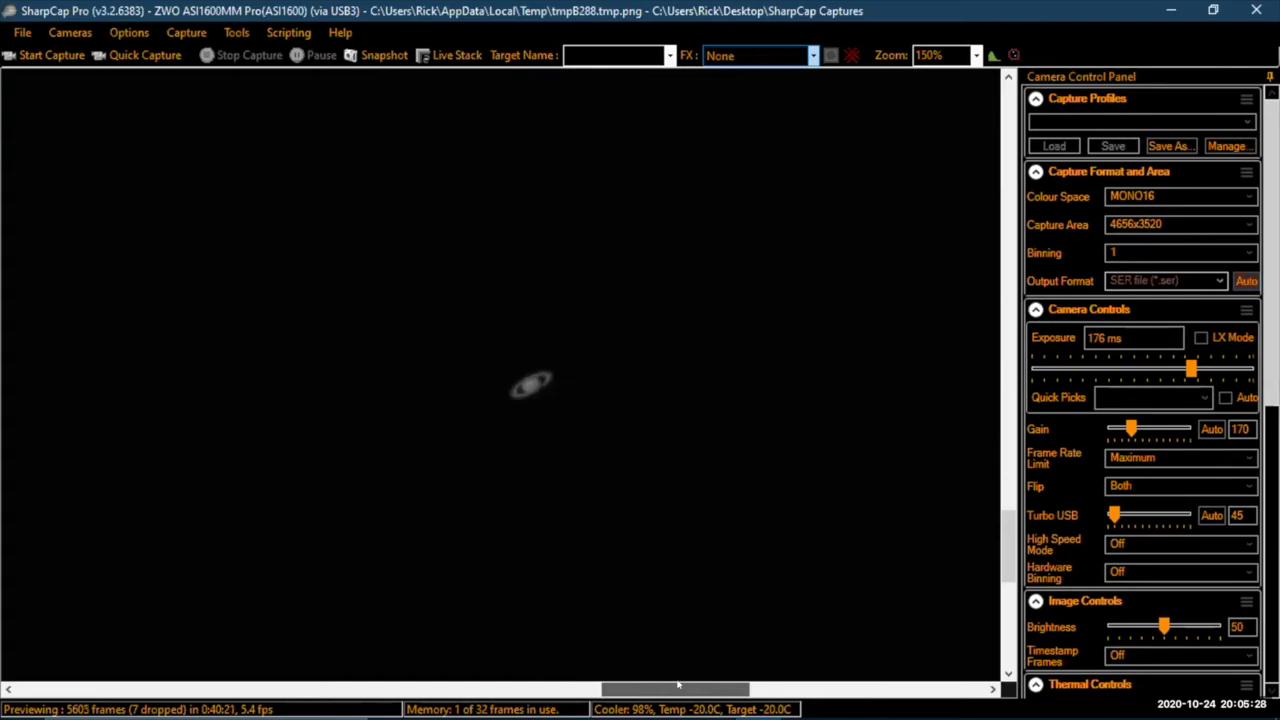